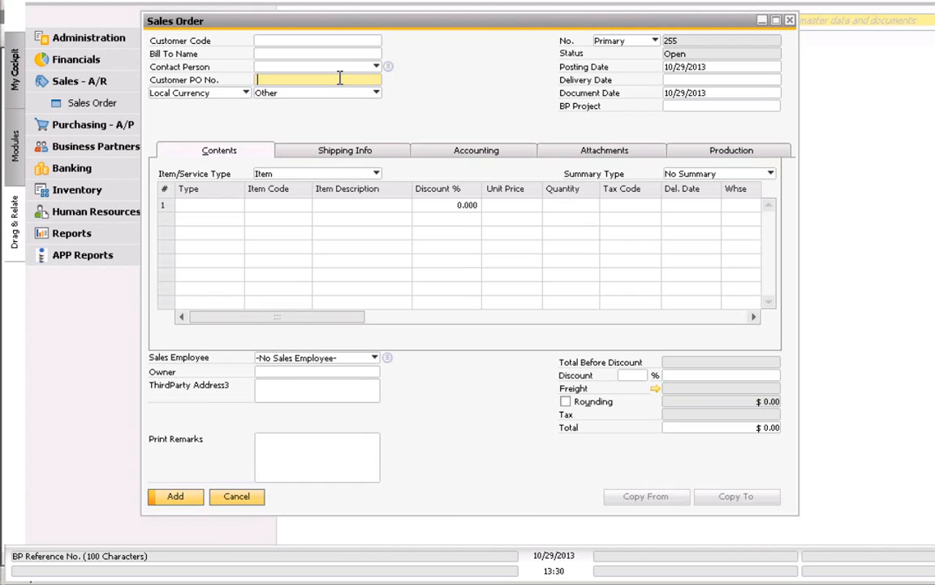
- Enter APP Customizer's mandatory-field selection mode and pick the Customer PO No. field
right_click(339, 78)
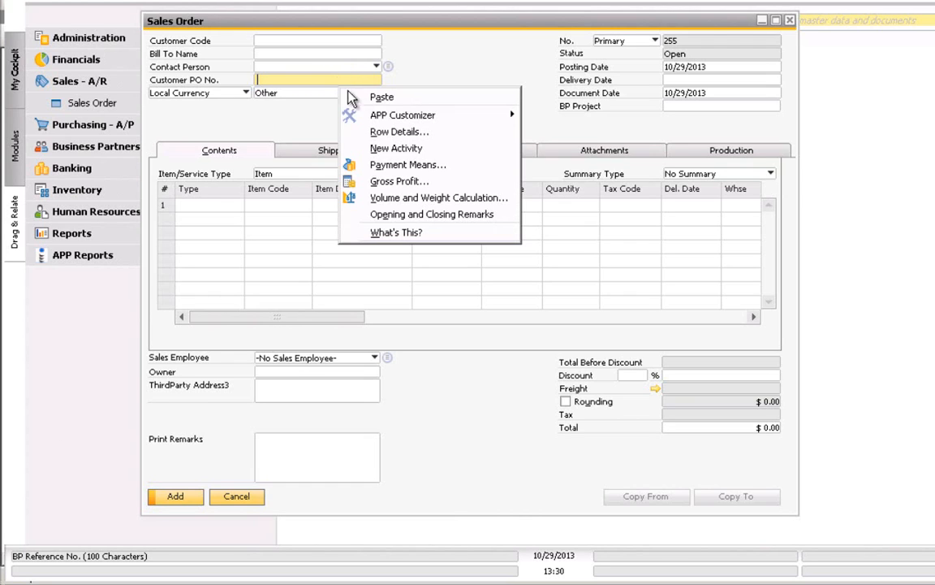
mouse_move(364, 119)
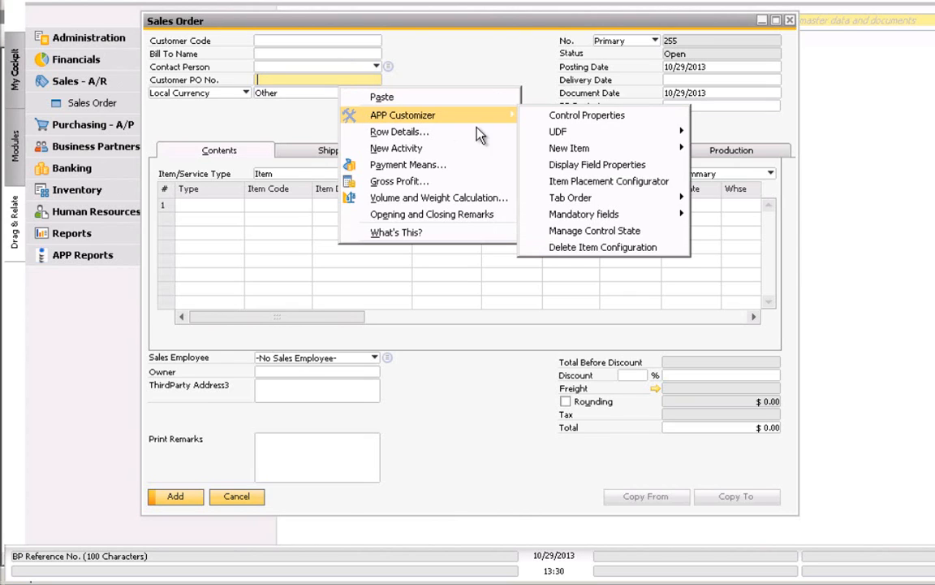
mouse_move(634, 215)
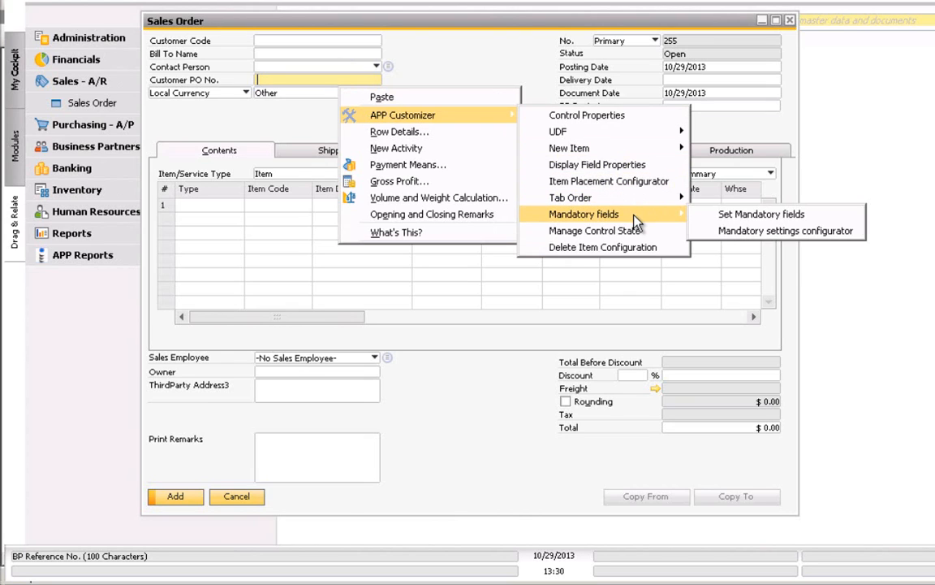
click(735, 217)
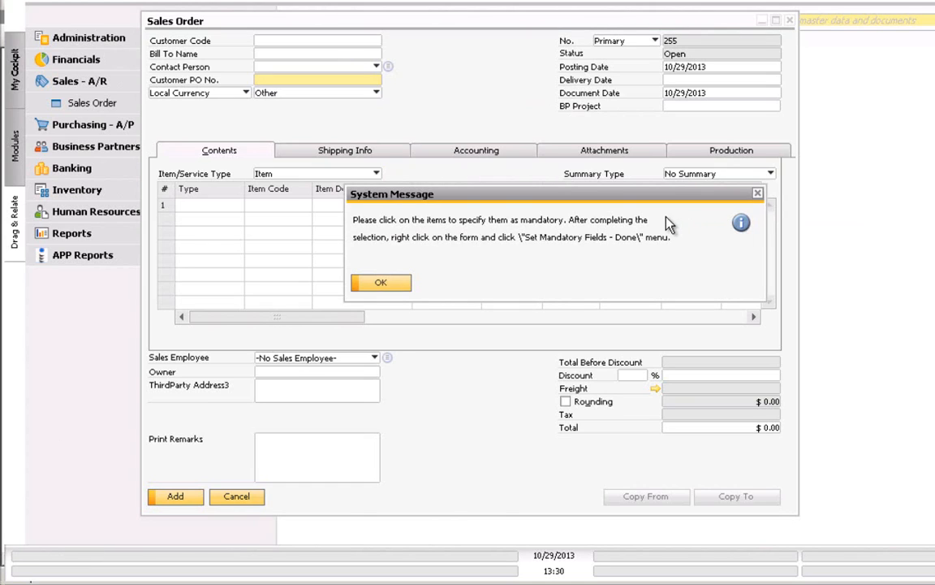
click(381, 284)
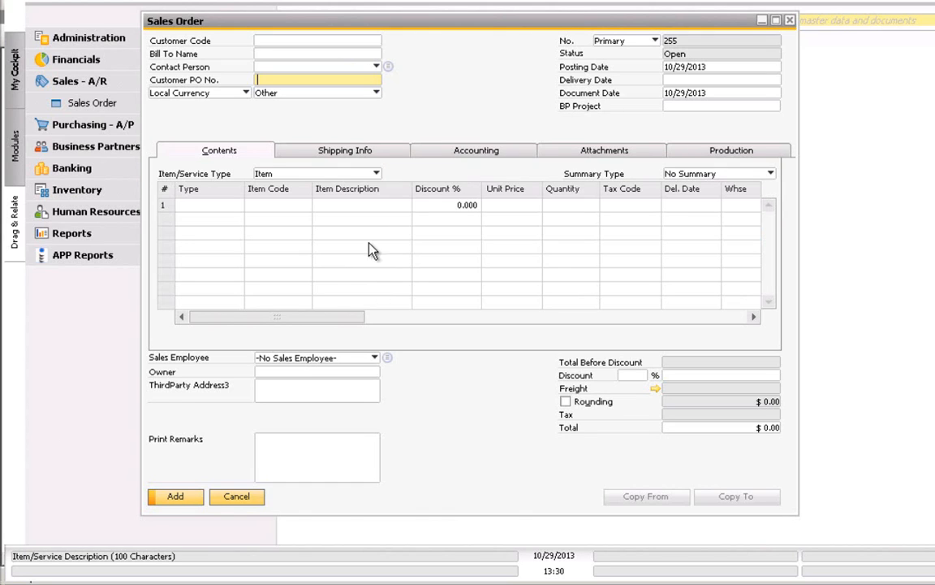
click(325, 79)
click(327, 80)
- Finish field selection and make Customer PO No. a warning-only rule highlighted in LightGreen
right_click(329, 88)
mouse_move(348, 116)
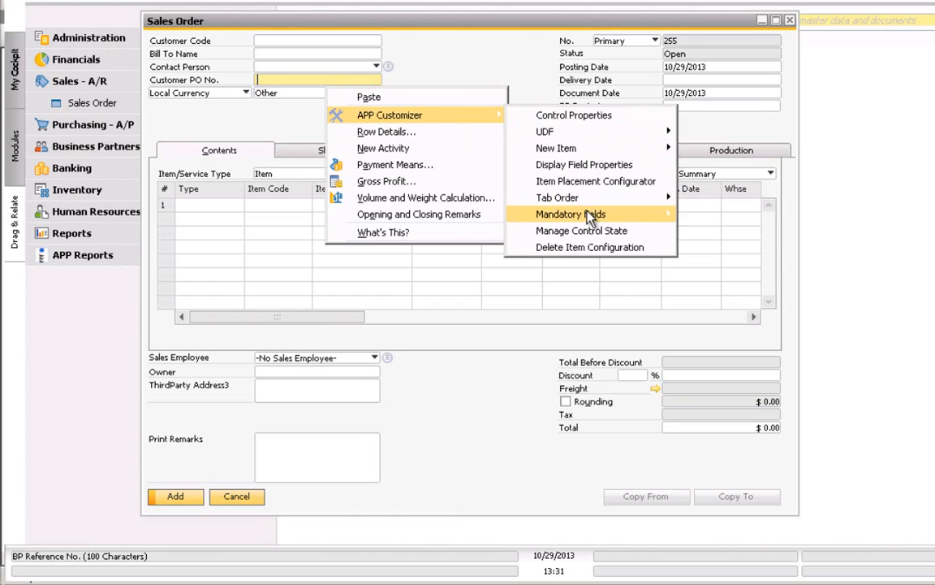
mouse_move(589, 214)
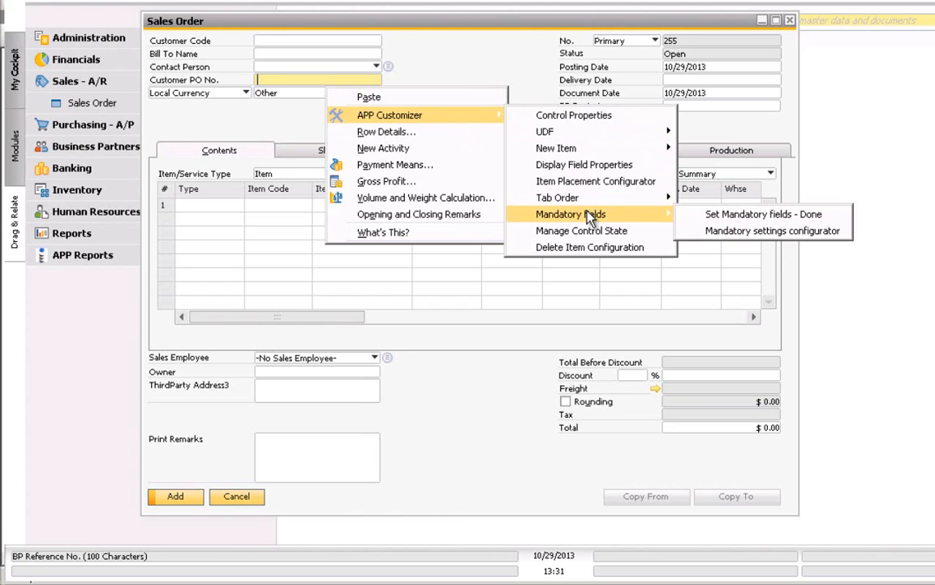
click(736, 214)
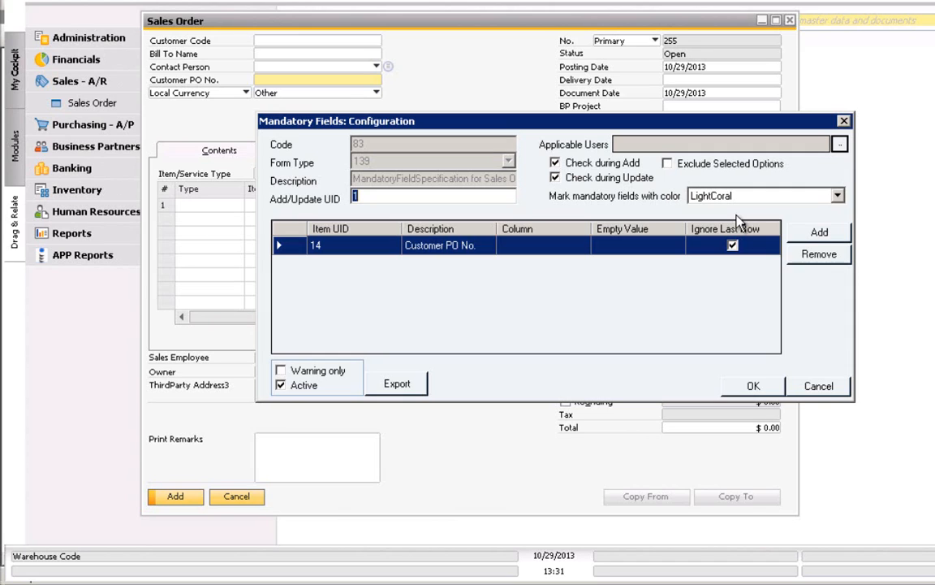
click(327, 370)
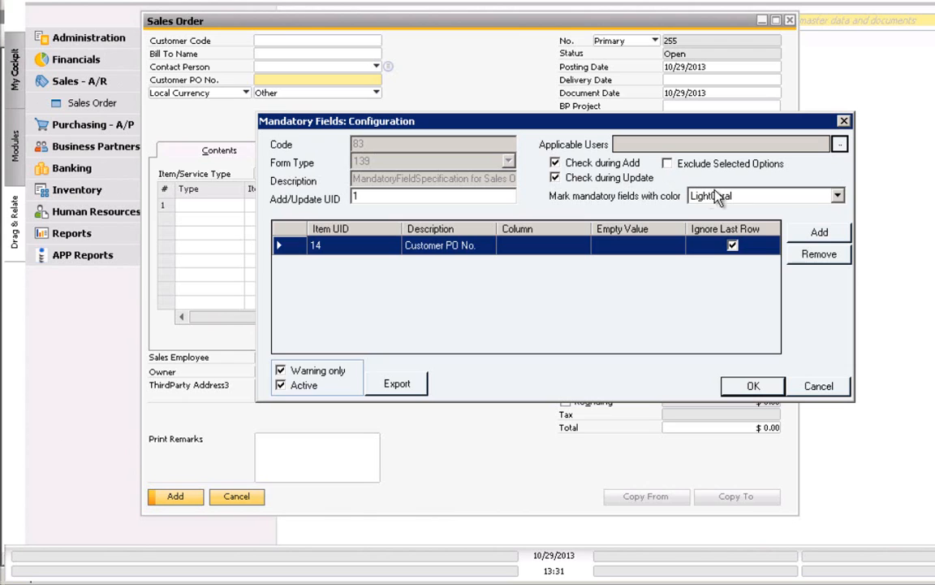
click(837, 197)
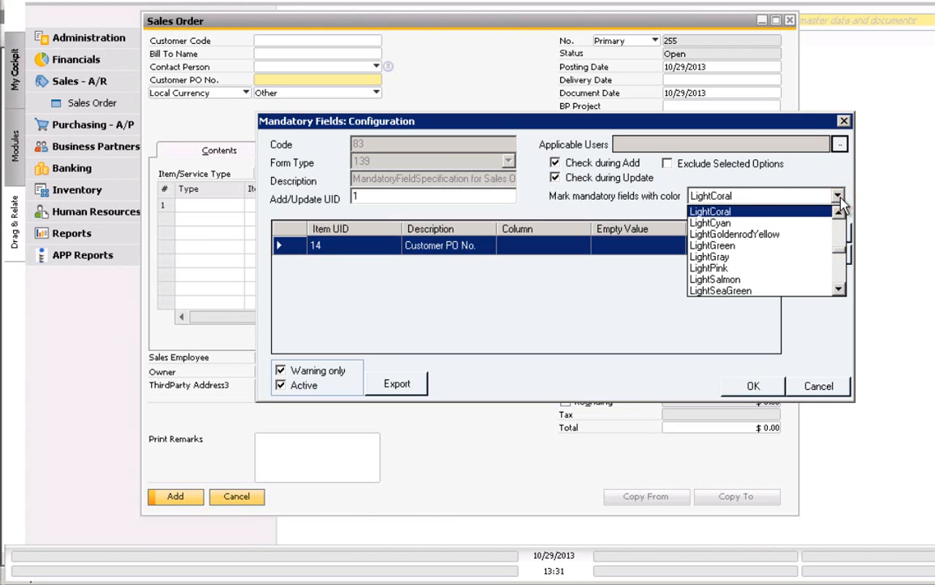
click(820, 246)
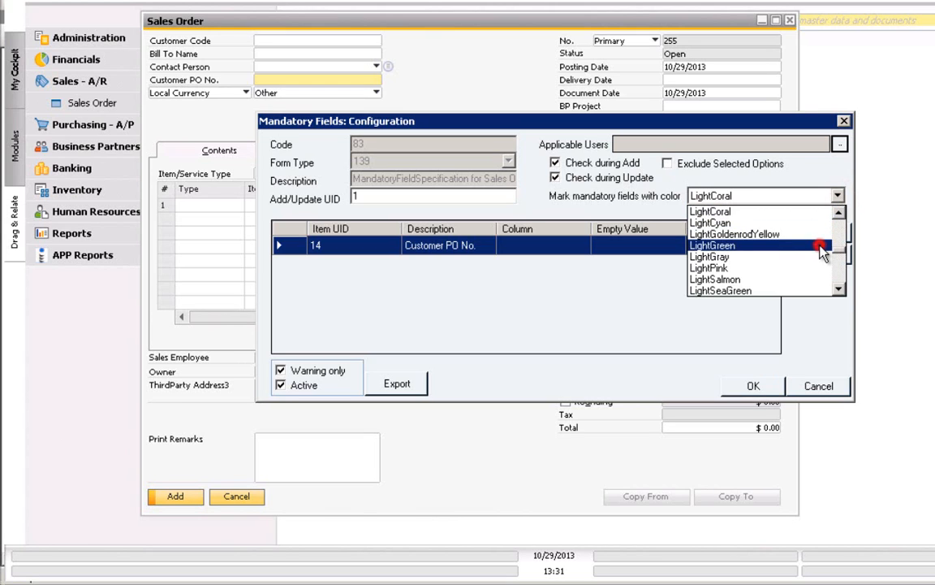
- Save the mandatory-field rule and close the Sales Order window
click(745, 386)
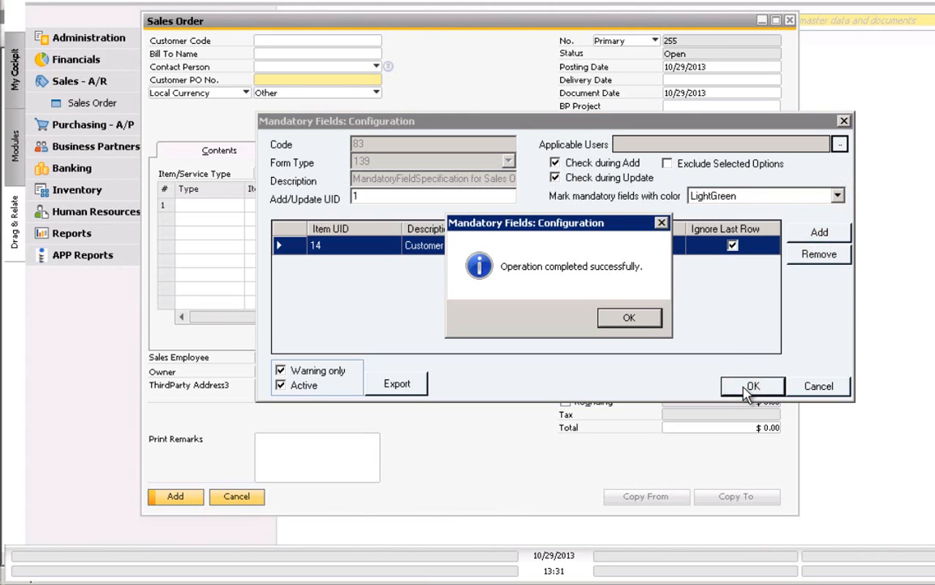
click(629, 318)
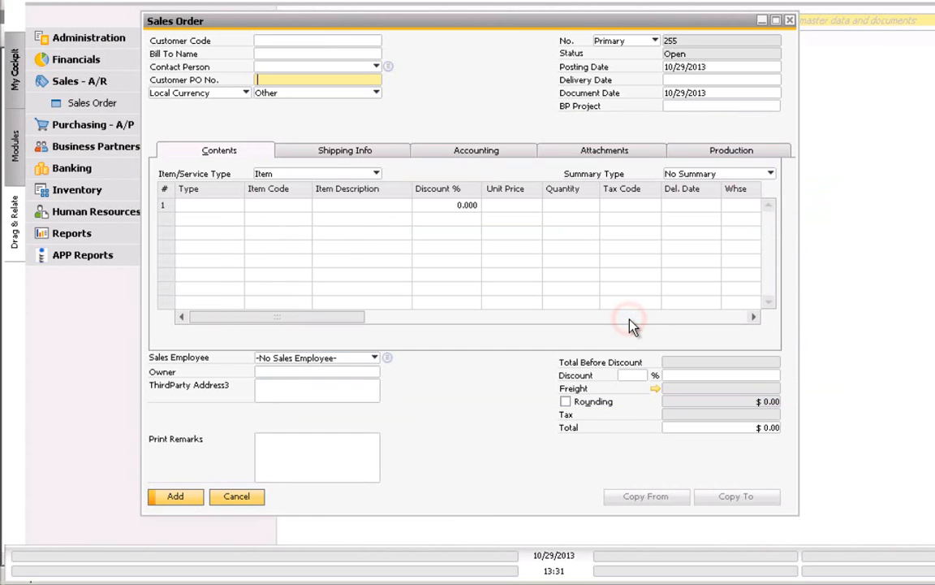
click(789, 21)
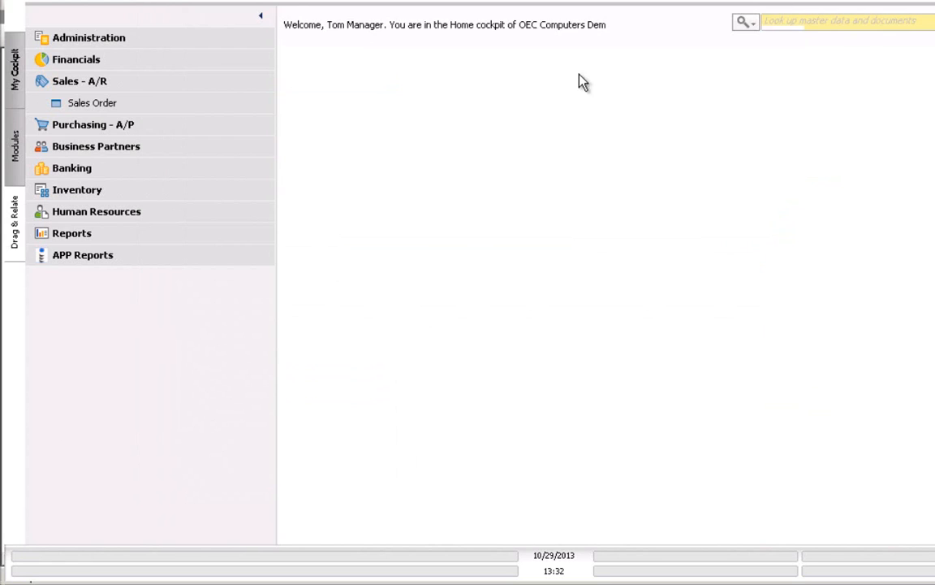
- Start a new Sales Order for customer C23900 with today's delivery date
click(161, 110)
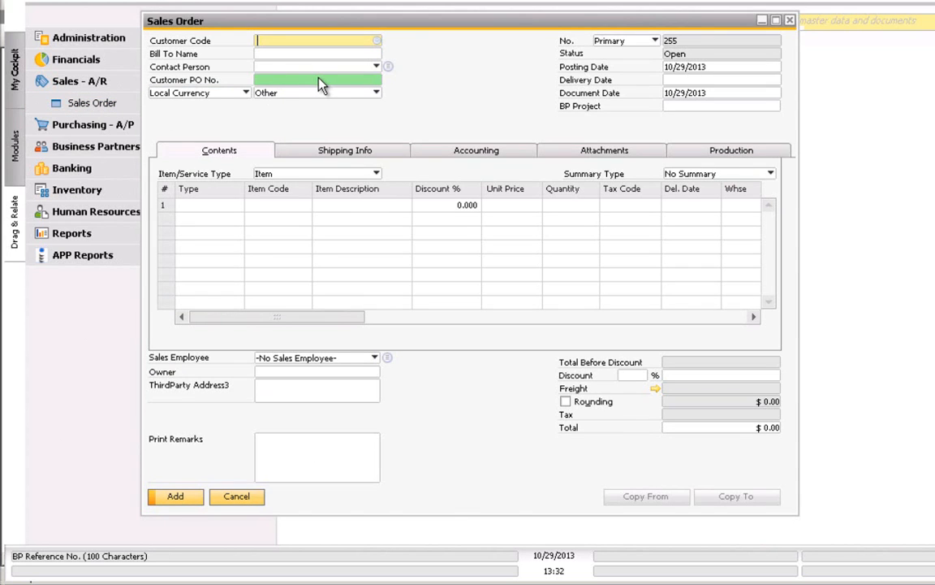
text(c23900)
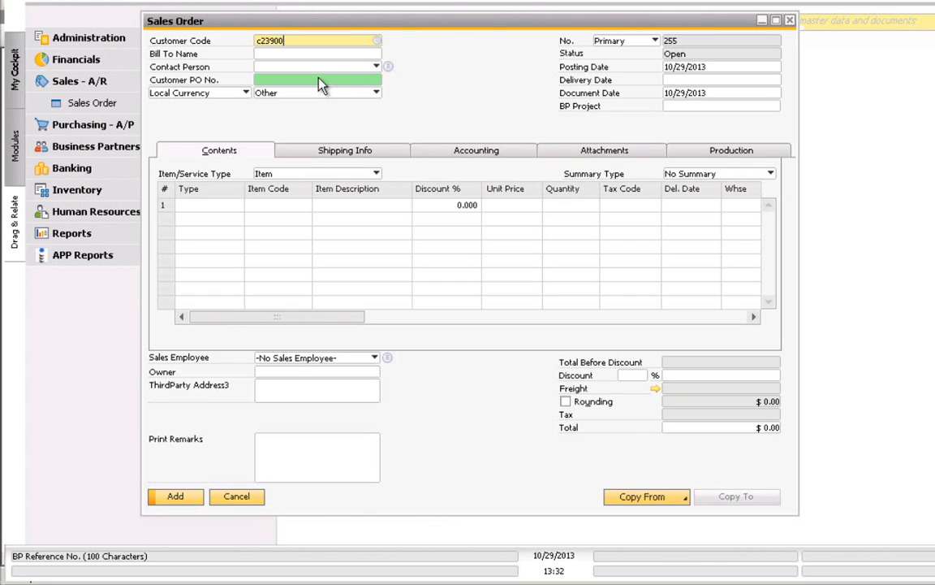
key(Tab)
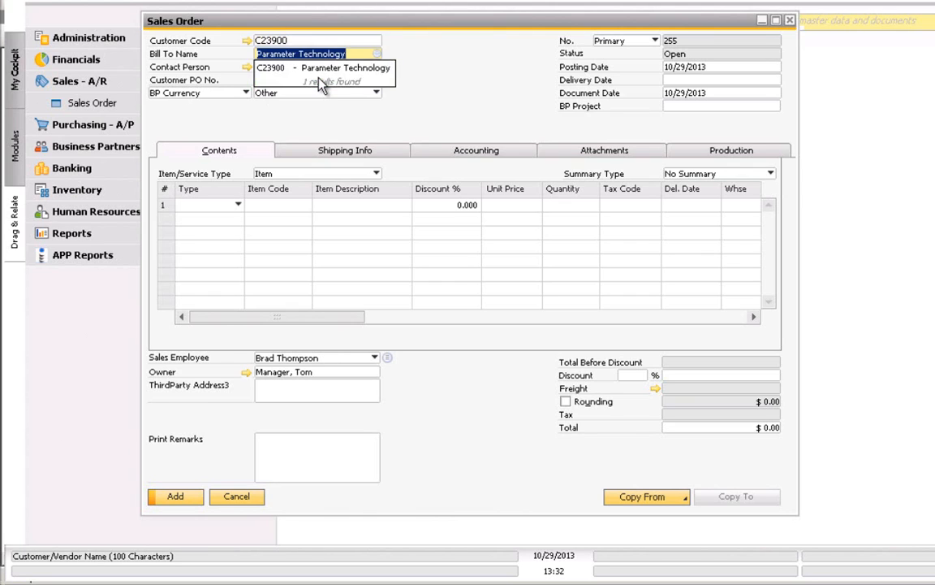
click(670, 79)
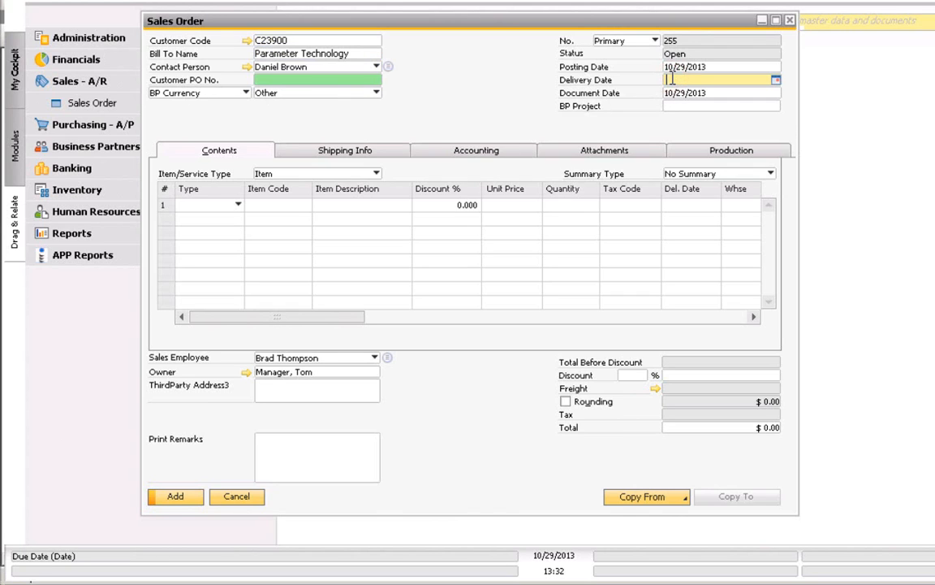
text(t)
key(Tab)
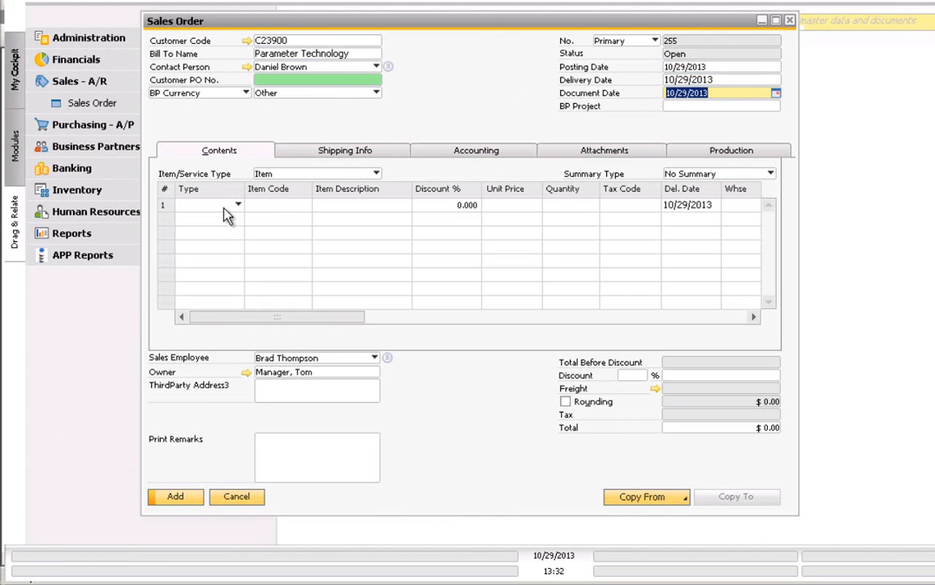
- Add item A00002 IBM Infoprint 1222 to row 1 and try adding the order, triggering the warning
click(270, 210)
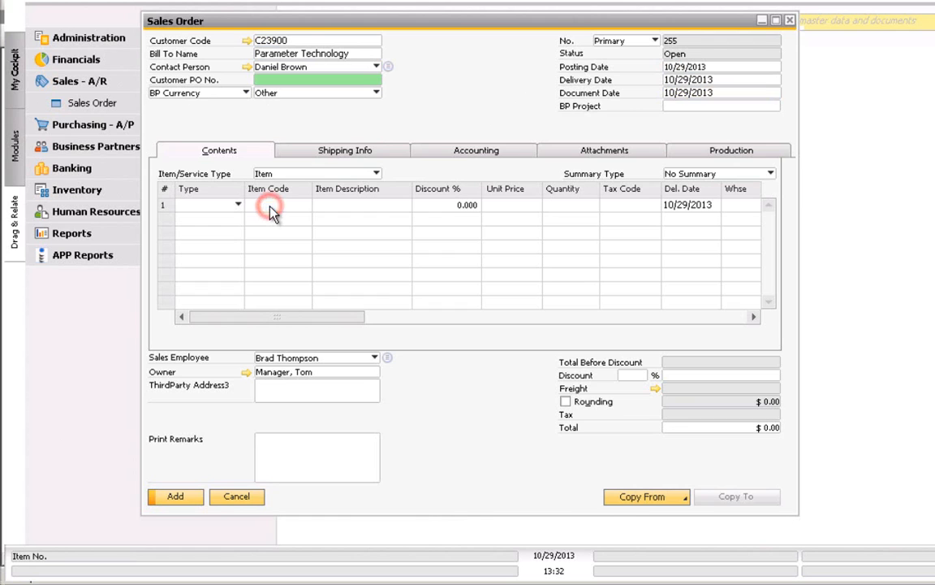
key(Tab)
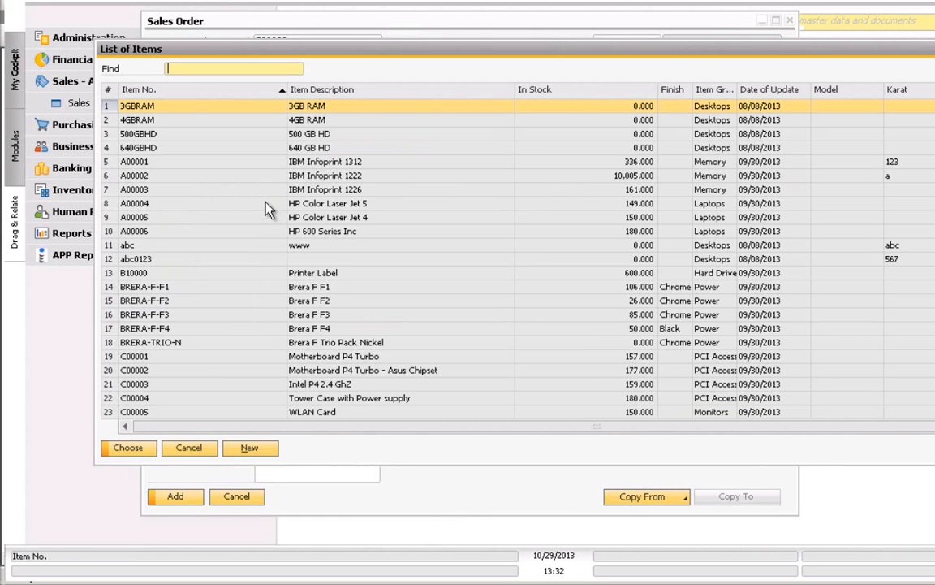
click(109, 175)
double_click(111, 178)
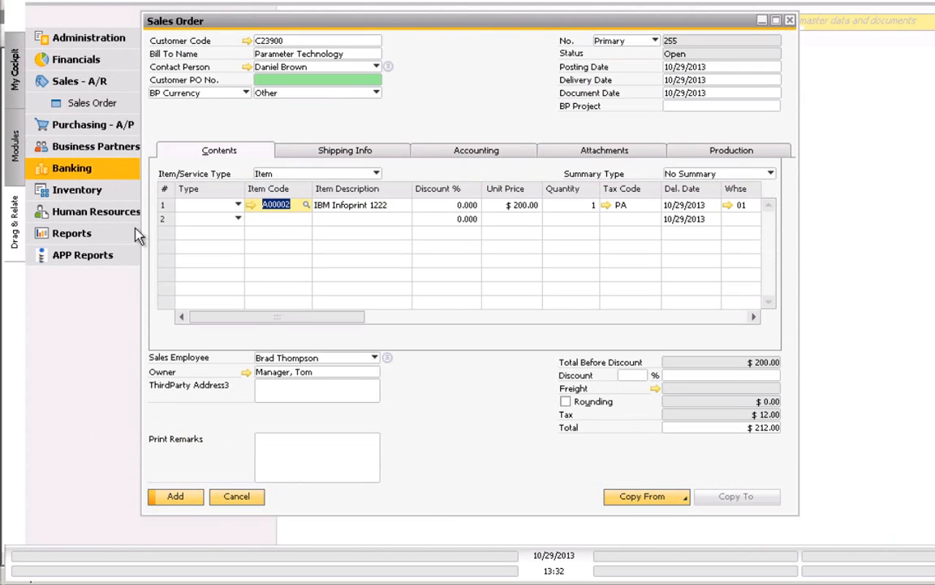
click(185, 498)
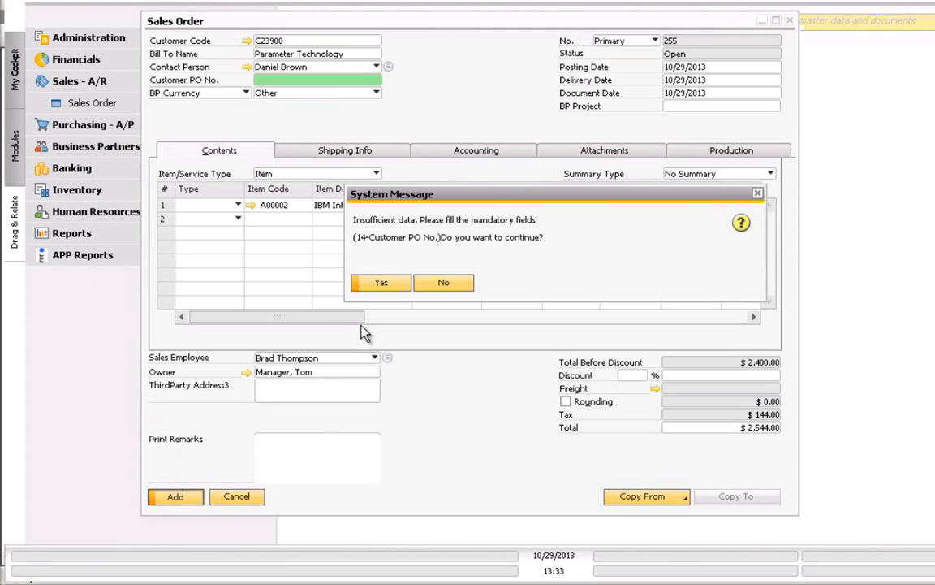
- Add the order despite the empty Customer PO No. and return to saved order 255
click(377, 284)
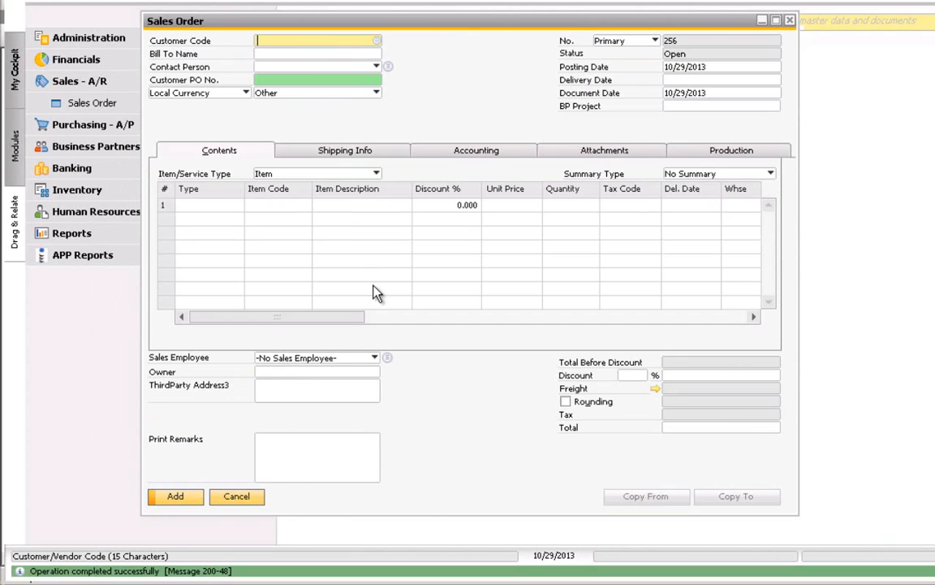
click(361, 1)
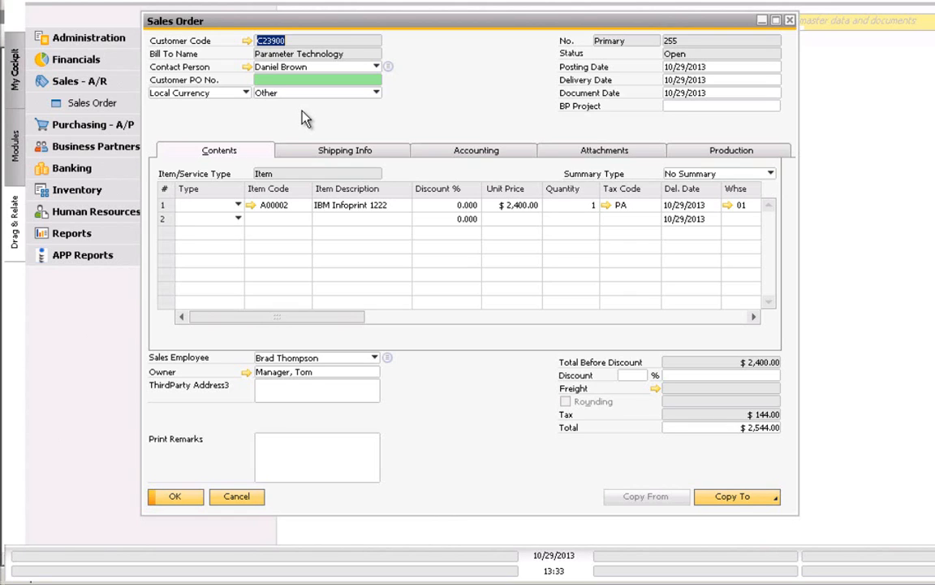
- Open the Mandatory settings configurator from the Sales Order's APP Customizer menu
click(311, 80)
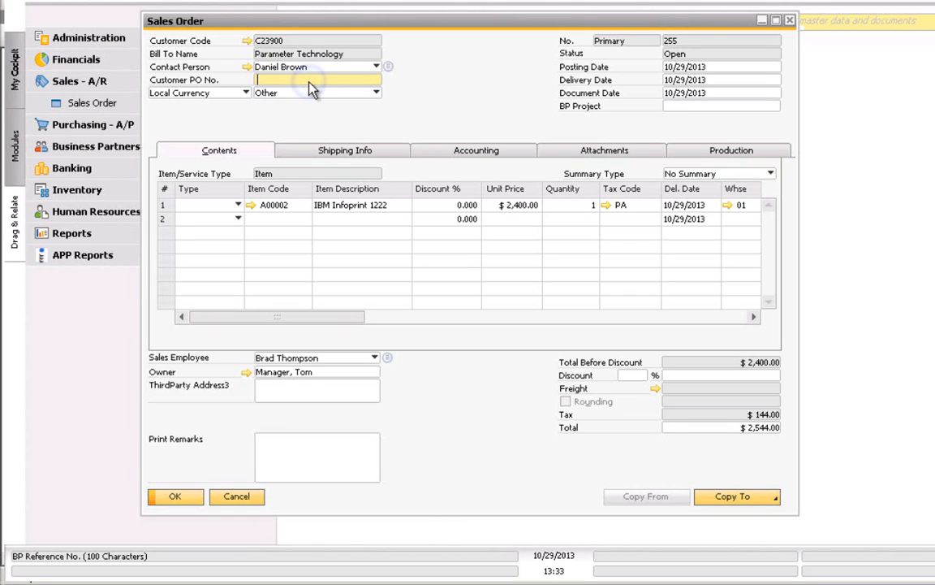
right_click(309, 83)
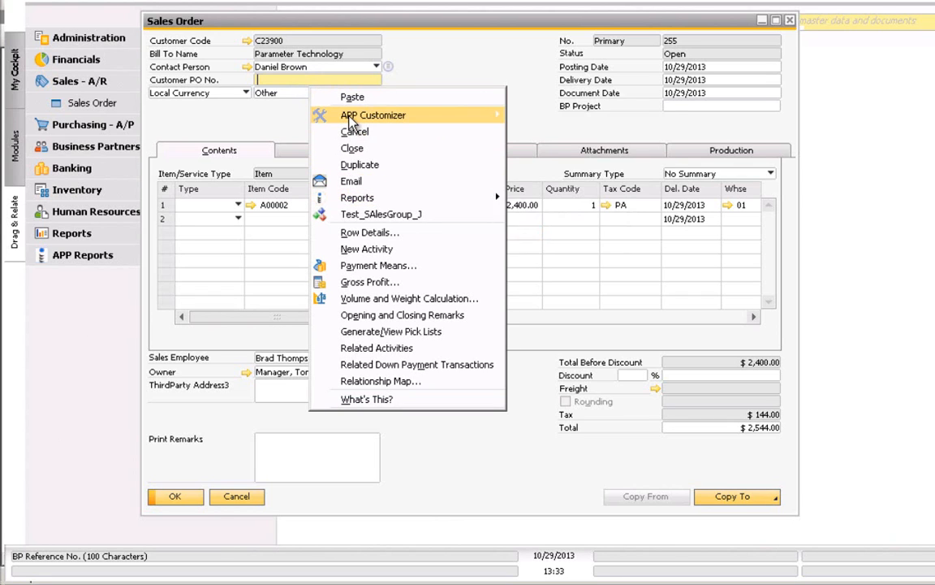
mouse_move(349, 117)
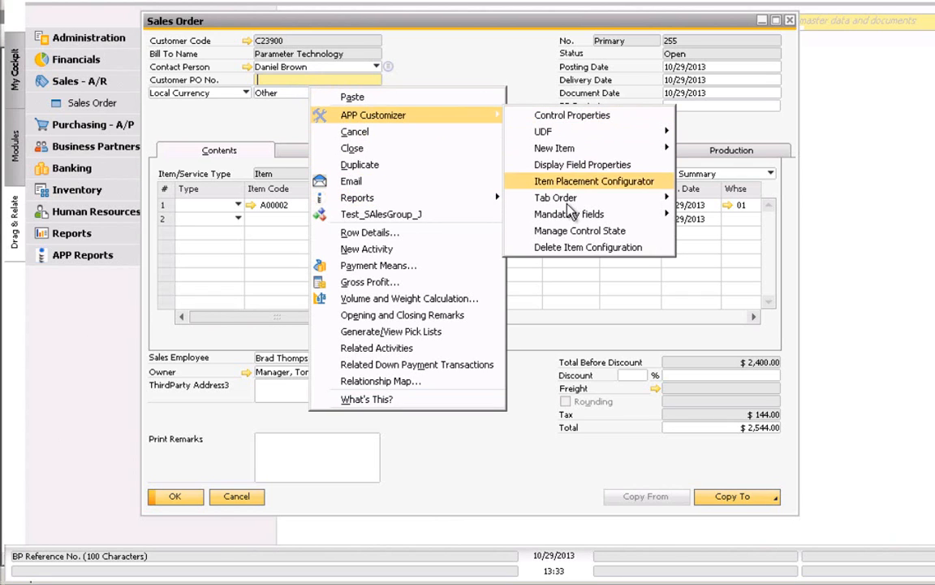
mouse_move(567, 215)
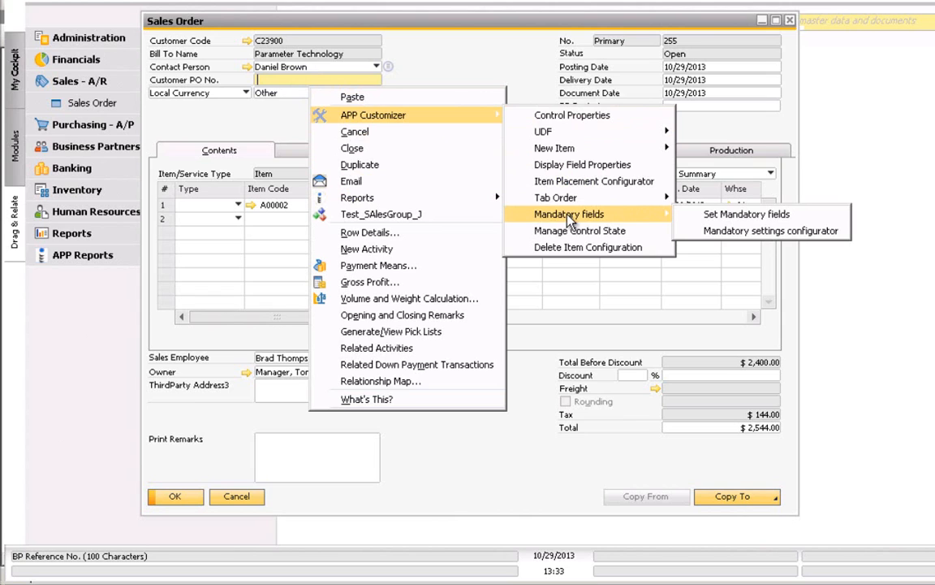
click(735, 233)
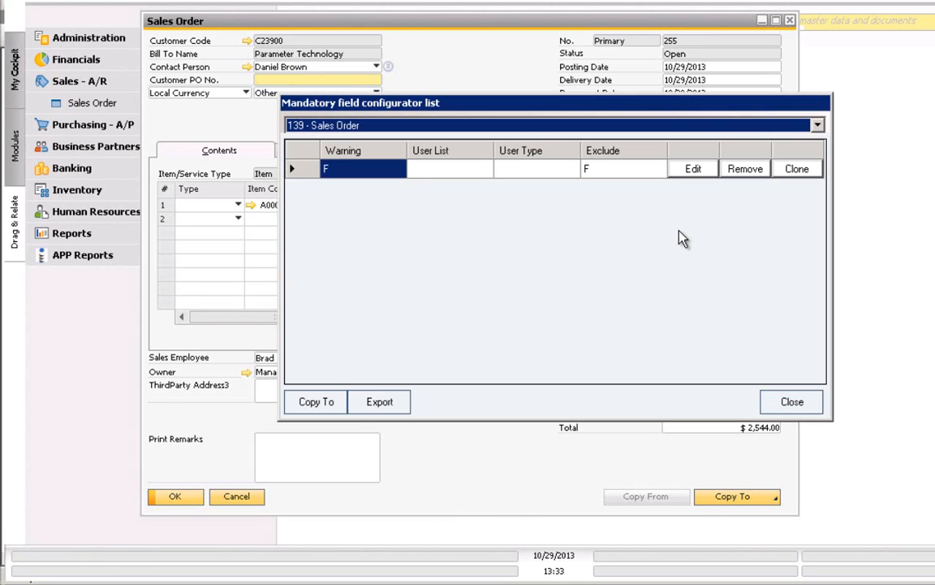
- Edit the Sales Order rule to turn off Warning only, save it, and close the configurator
click(703, 173)
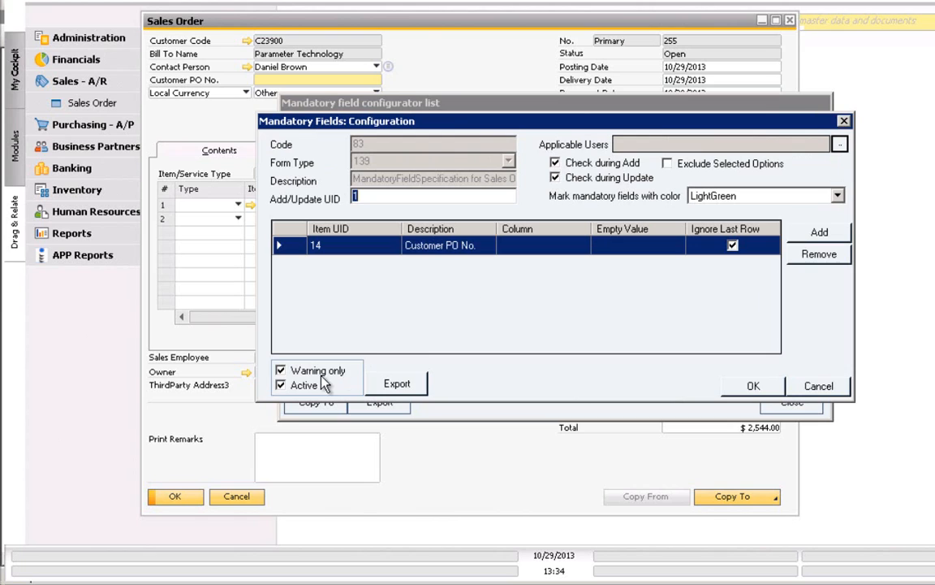
click(280, 371)
click(753, 387)
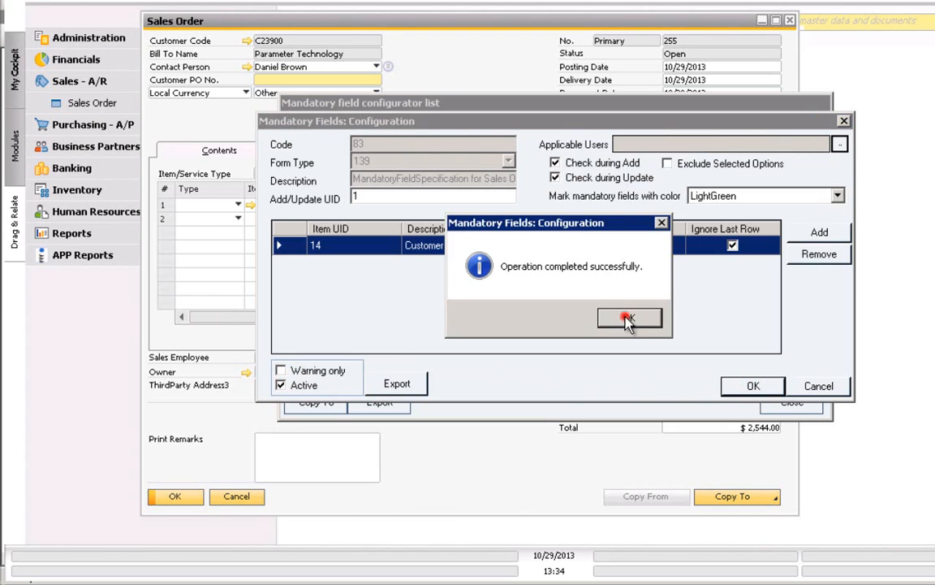
click(627, 319)
click(792, 403)
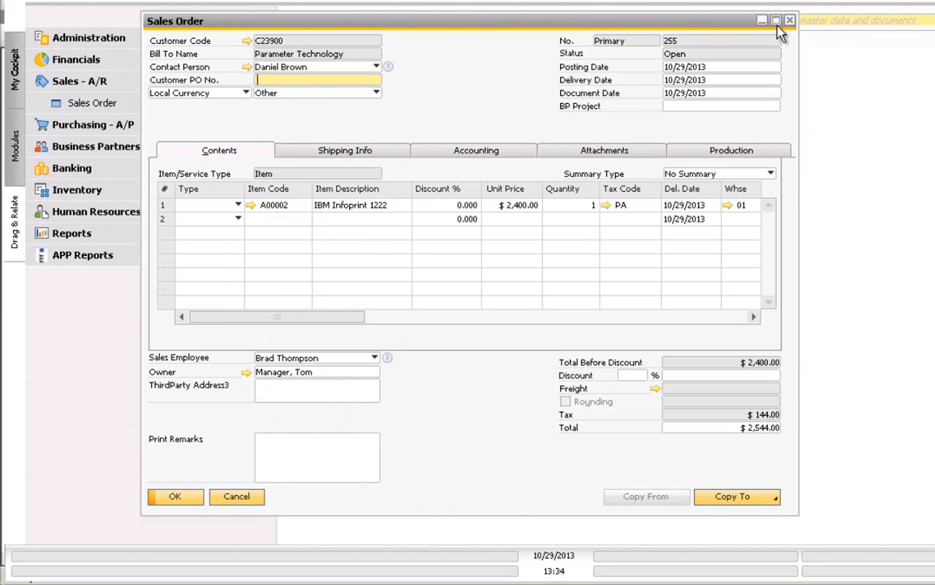
- Close order 255 and start a new Sales Order for customer C23900
click(789, 20)
click(122, 104)
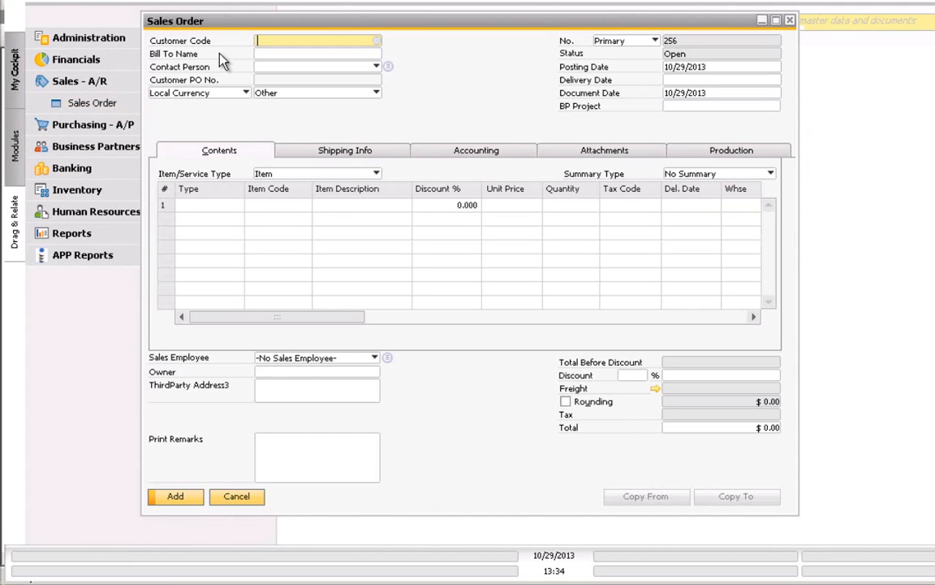
text(c23)
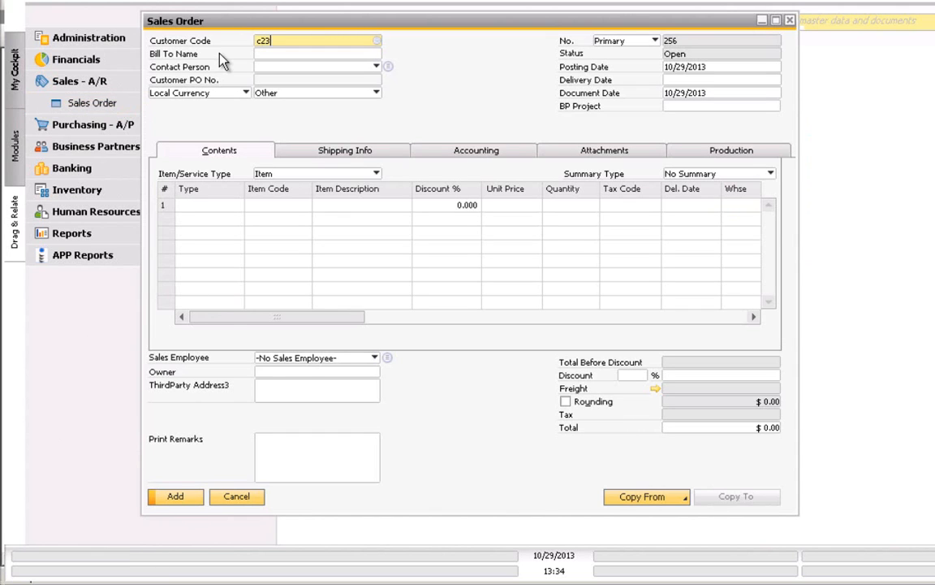
text(900)
click(334, 55)
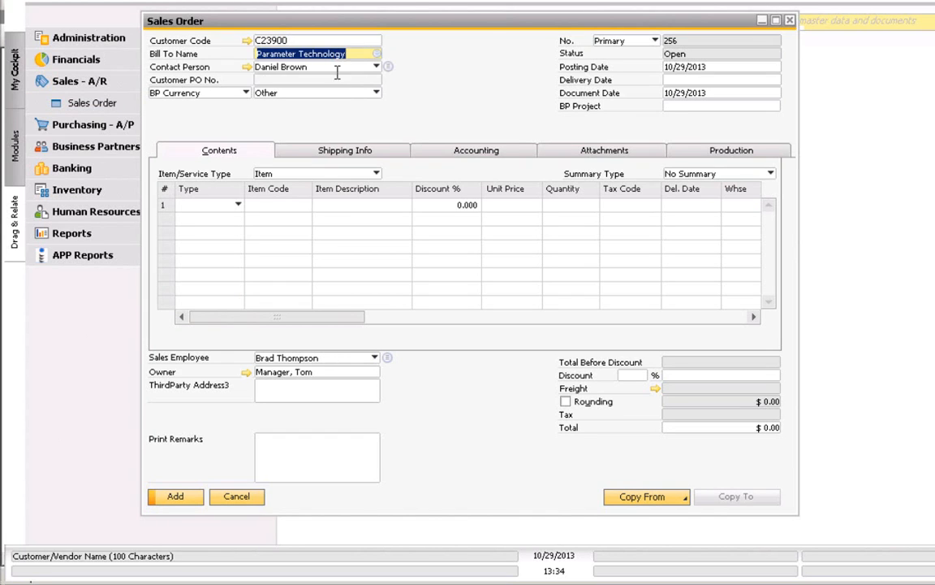
click(336, 79)
- Set the delivery date to 10/29/2013 and choose item A00002 IBM Infoprint 1222 for row 1
click(681, 81)
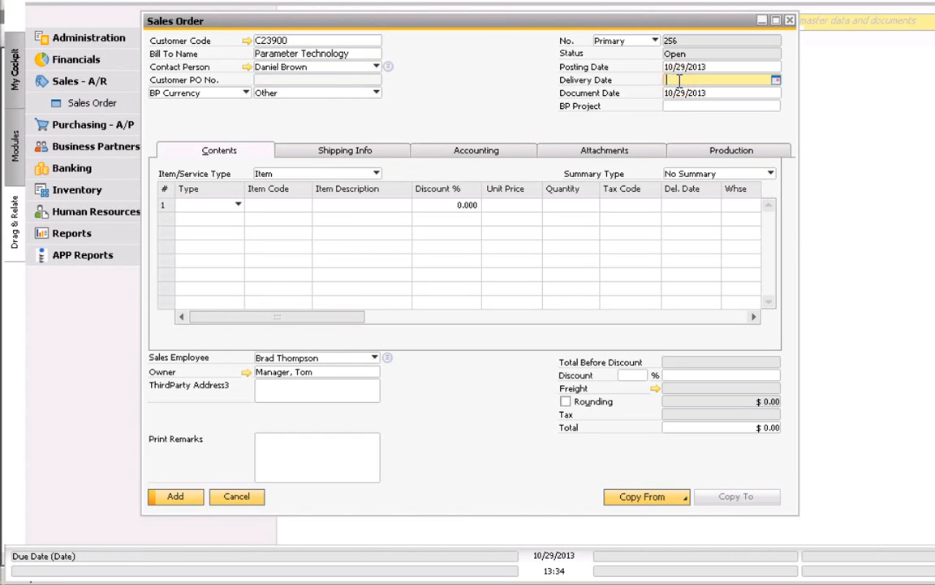
text(29)
key(Tab)
click(269, 205)
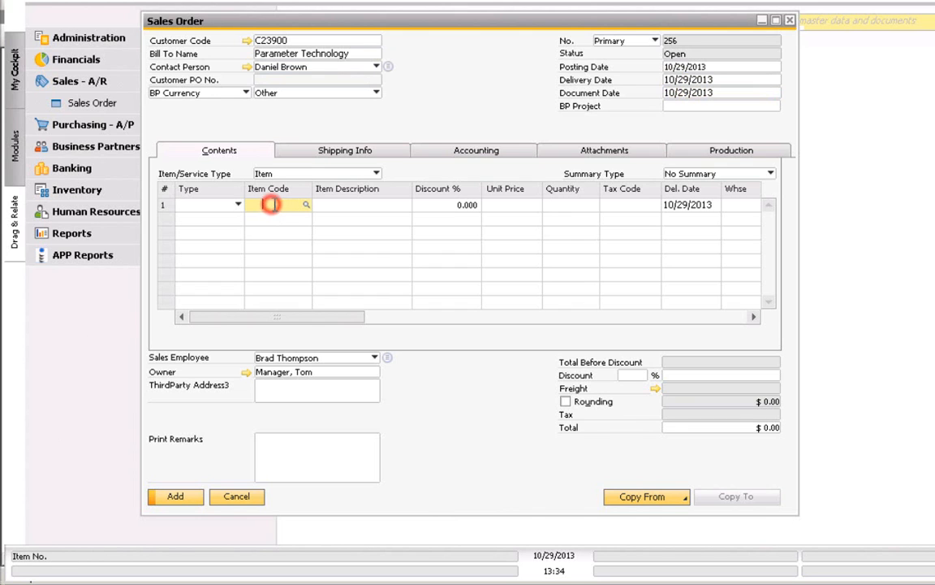
key(Tab)
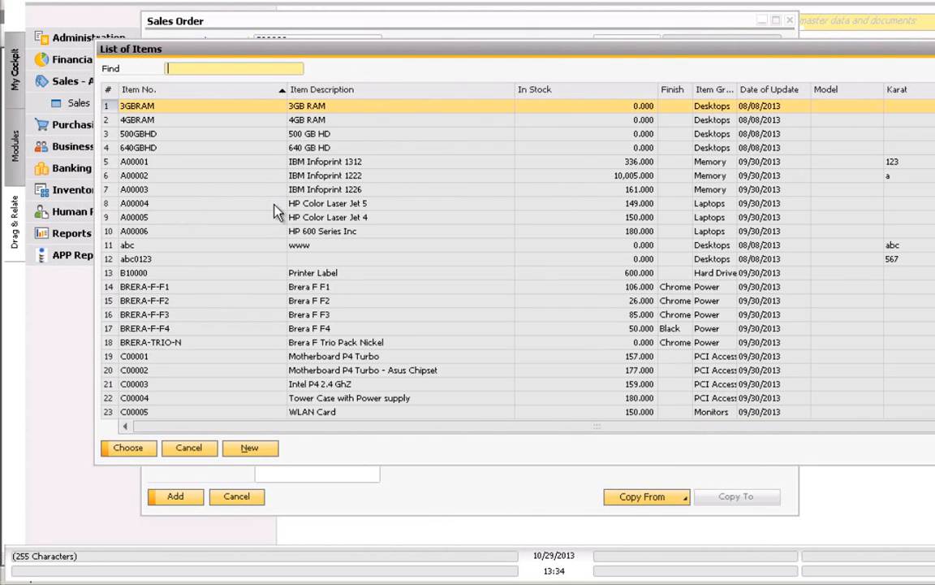
double_click(123, 176)
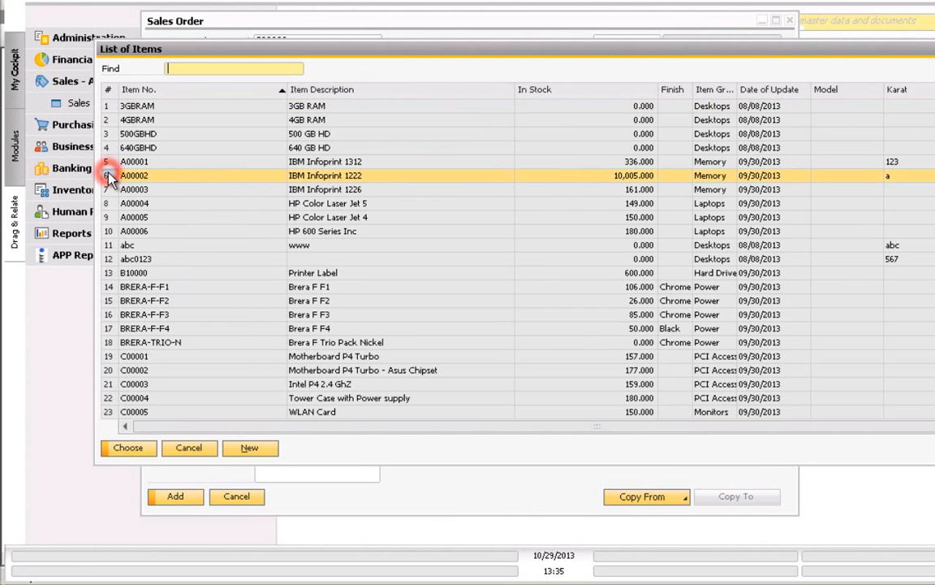
- Attempt to add Sales Order 256, which is refused because Customer PO No. is empty
click(192, 500)
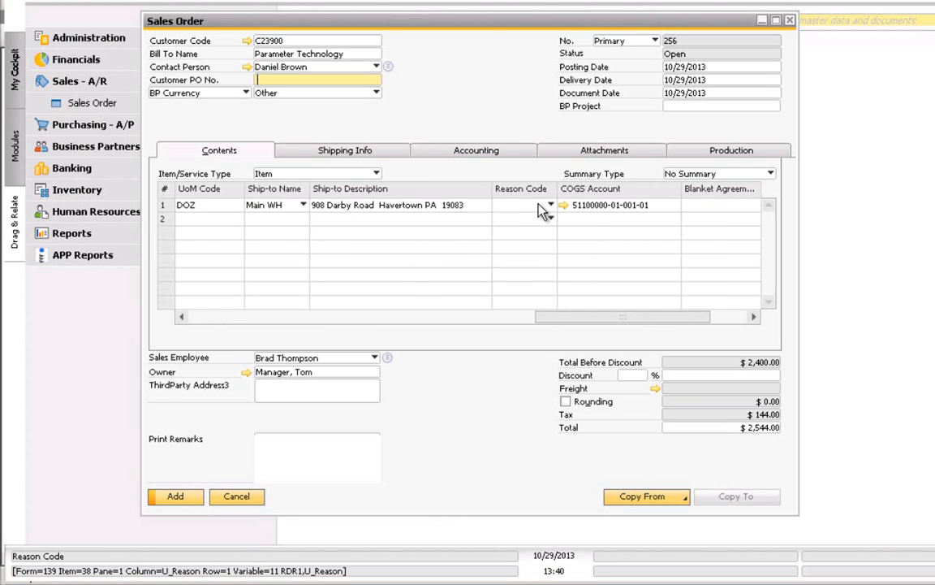
- Leave row 1's Reason Code blank and open the mandatory settings configurator from that cell
click(551, 205)
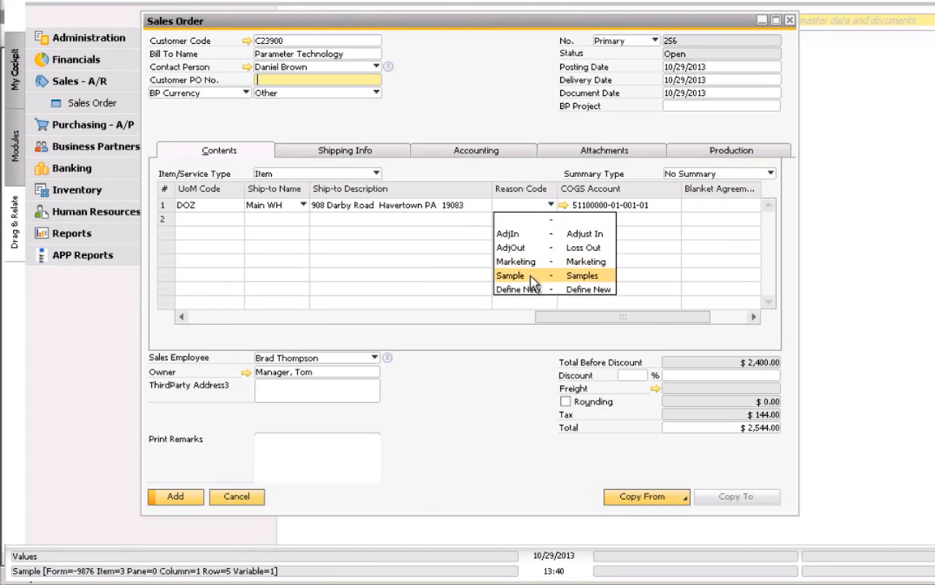
click(518, 211)
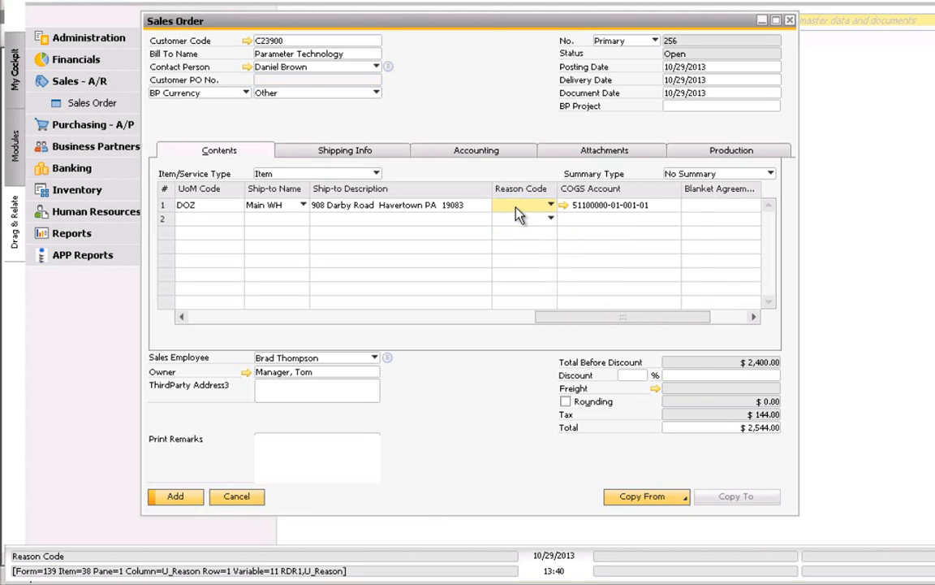
right_click(520, 212)
click(539, 242)
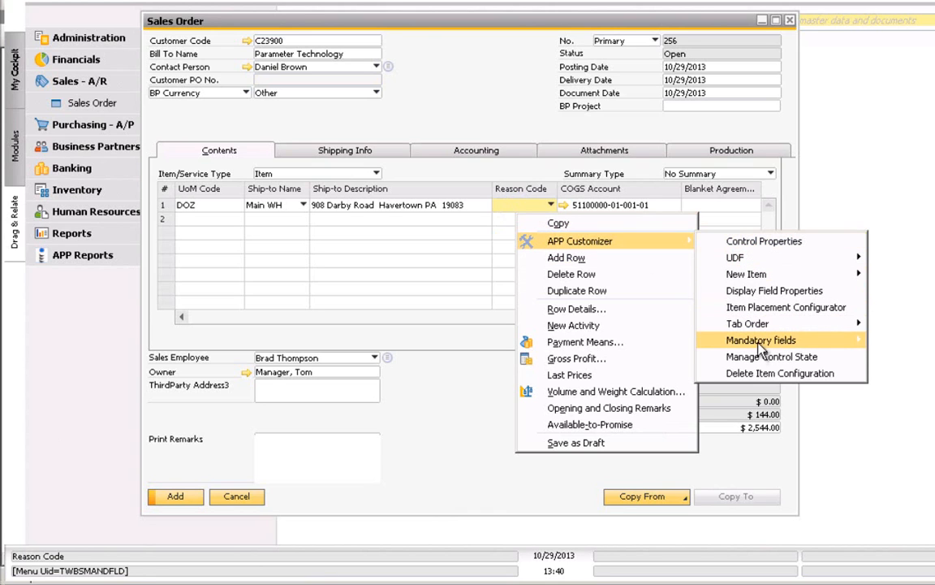
mouse_move(803, 347)
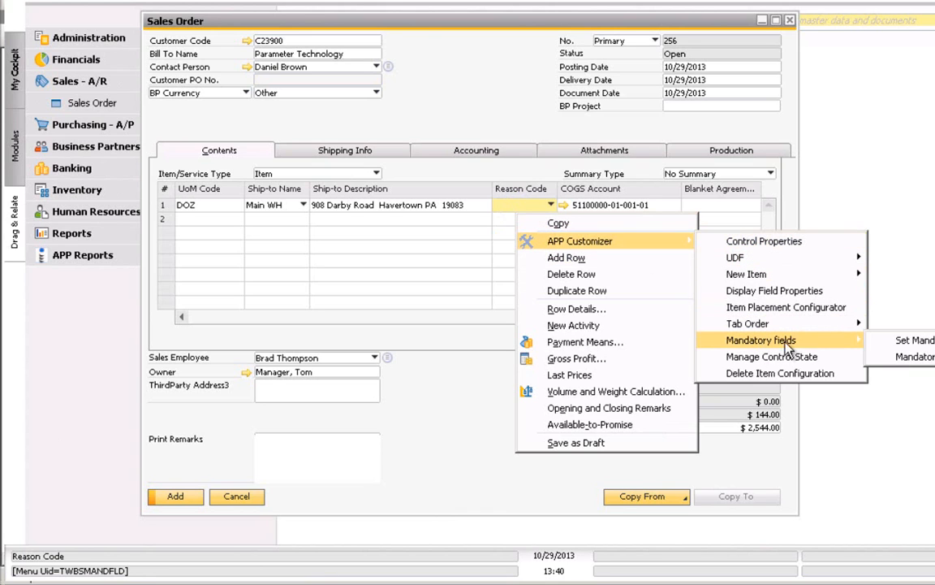
click(915, 358)
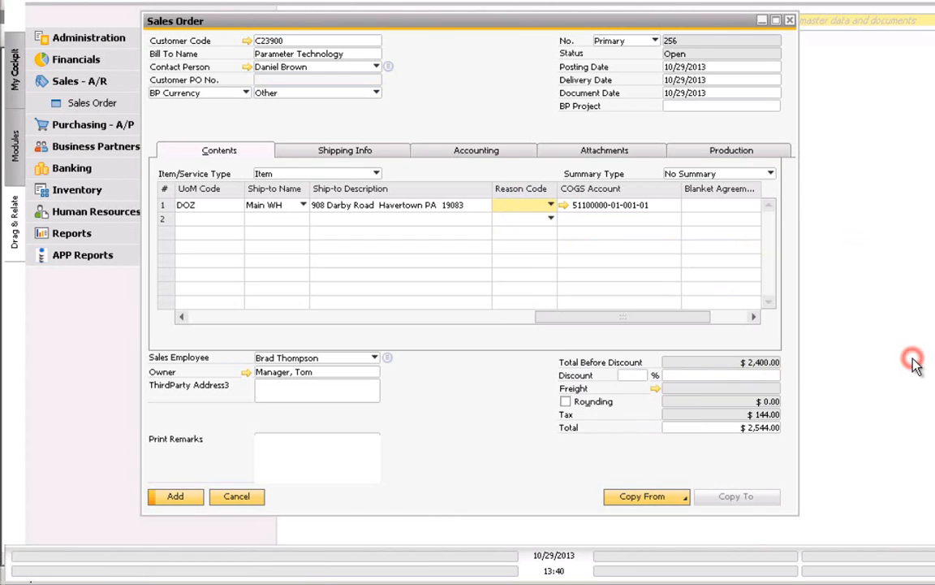
- Add a mandatory row field, Item UID 38 column U_Reason, with Ignore Last Row ticked, and save
click(693, 169)
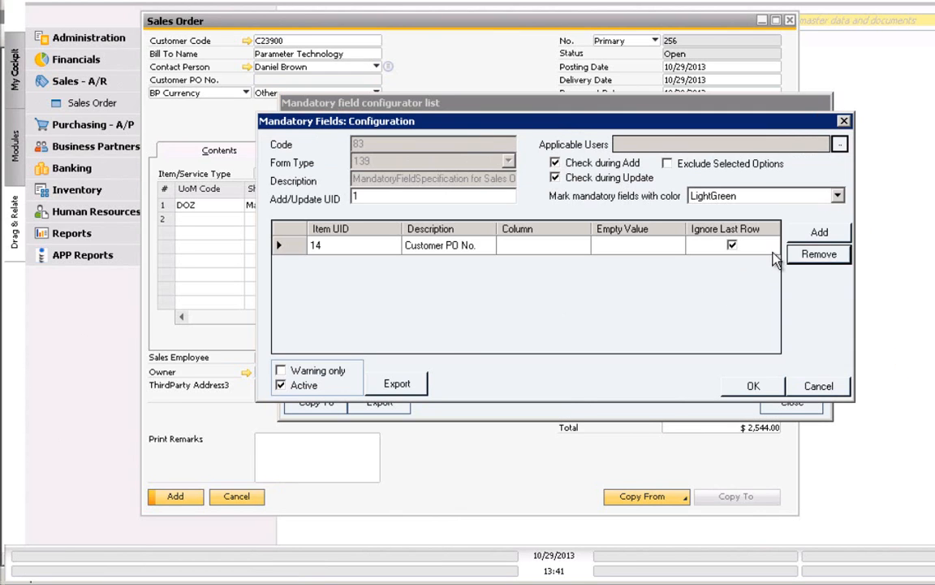
click(820, 232)
click(370, 261)
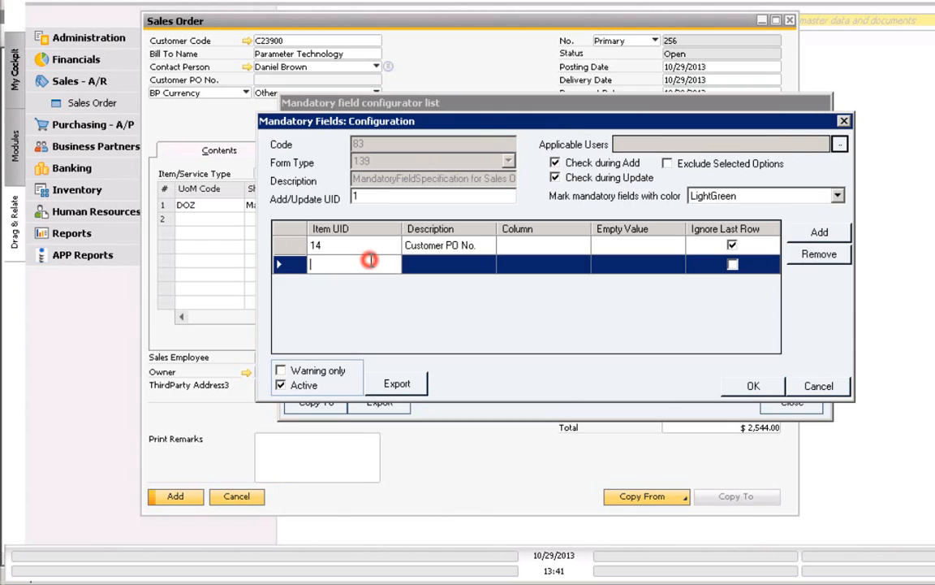
text(38)
click(431, 264)
click(531, 264)
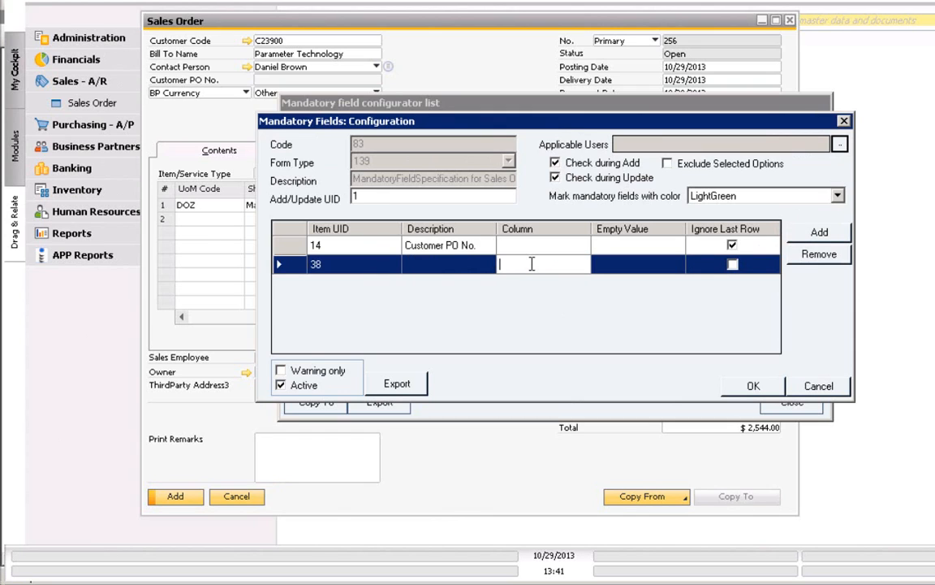
text(U_Reason)
key(Tab)
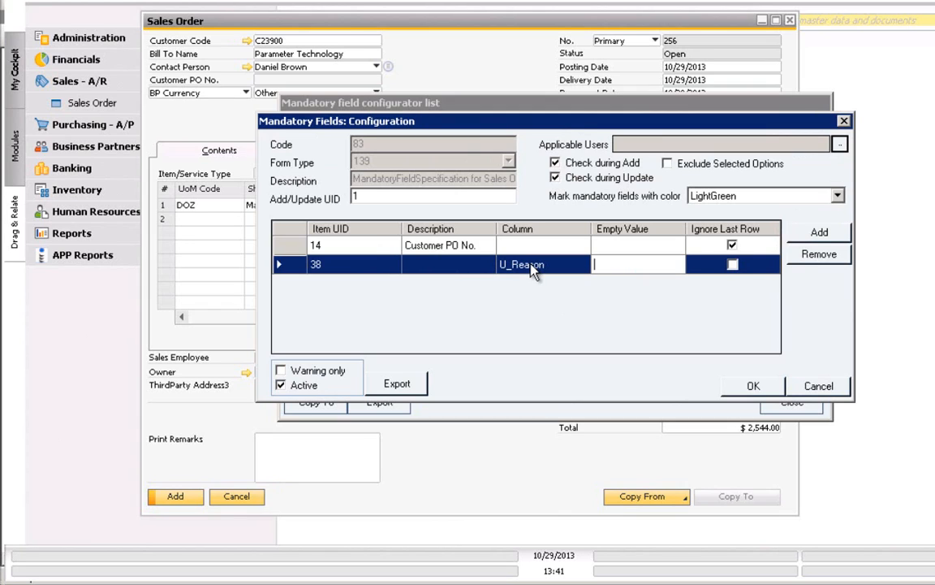
key(Tab)
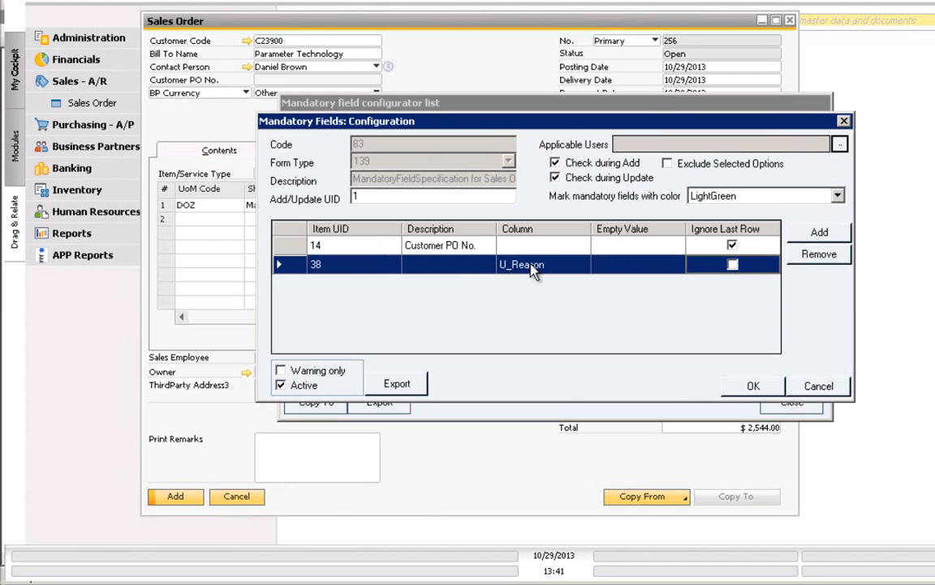
click(733, 264)
click(755, 386)
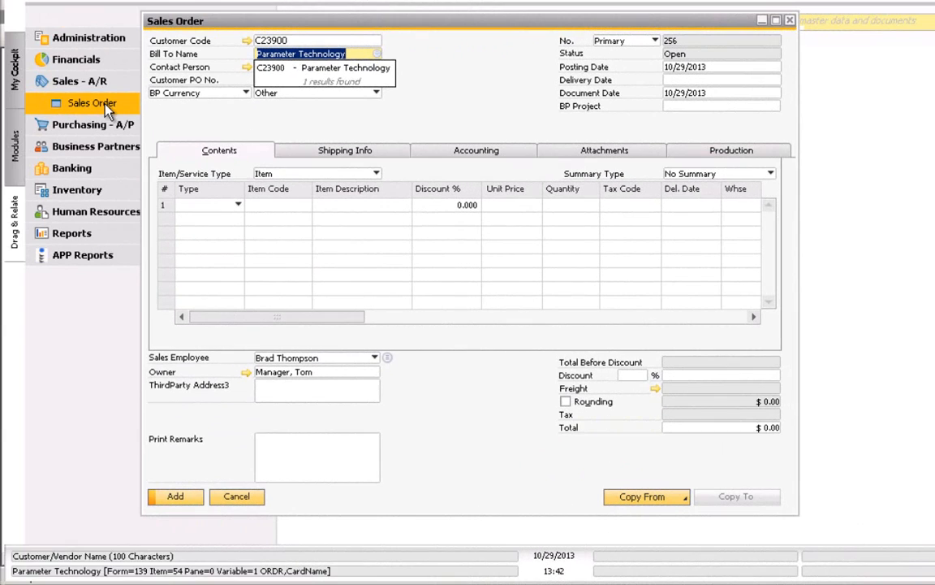
- Dismiss the success message, set today's delivery date, and fill in the Customer PO No
click(95, 95)
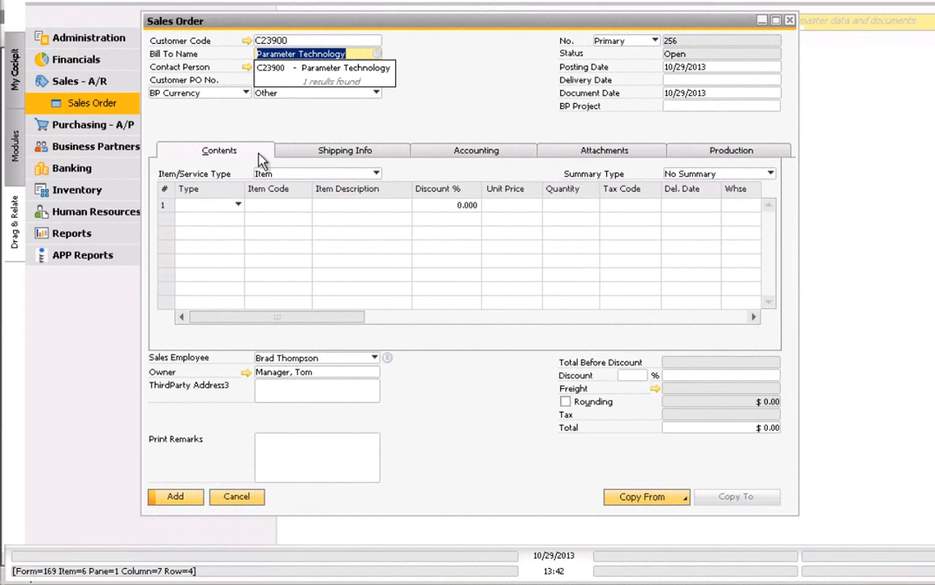
click(683, 80)
text(t)
key(Tab)
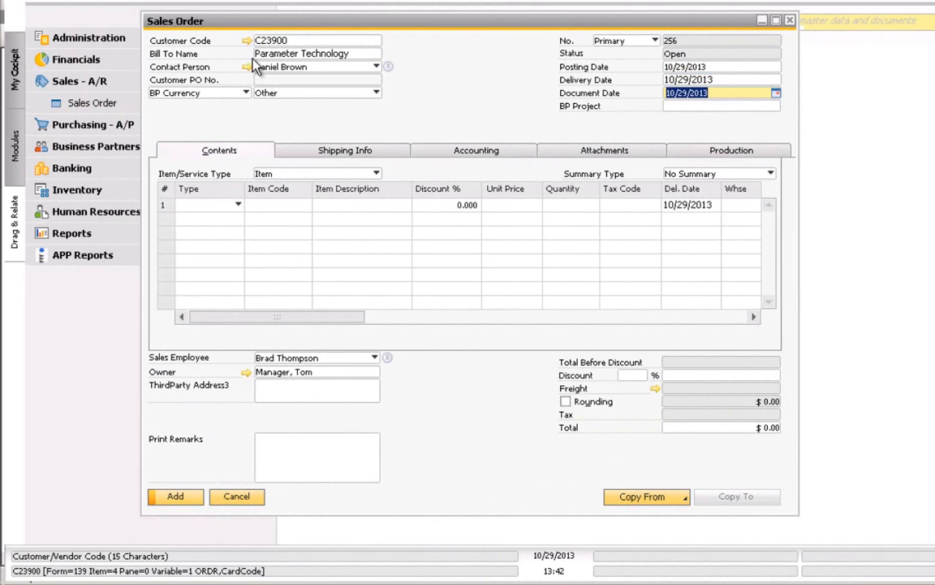
click(267, 79)
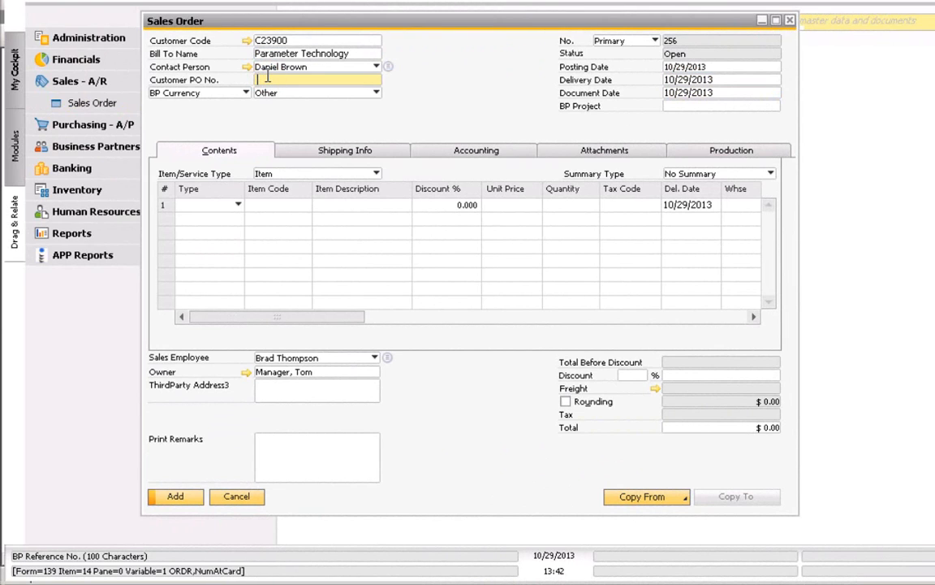
text(123456)
- Put item A00002 in row 1, scroll to Reason Code, and see adding fail for empty Reason Code
click(269, 204)
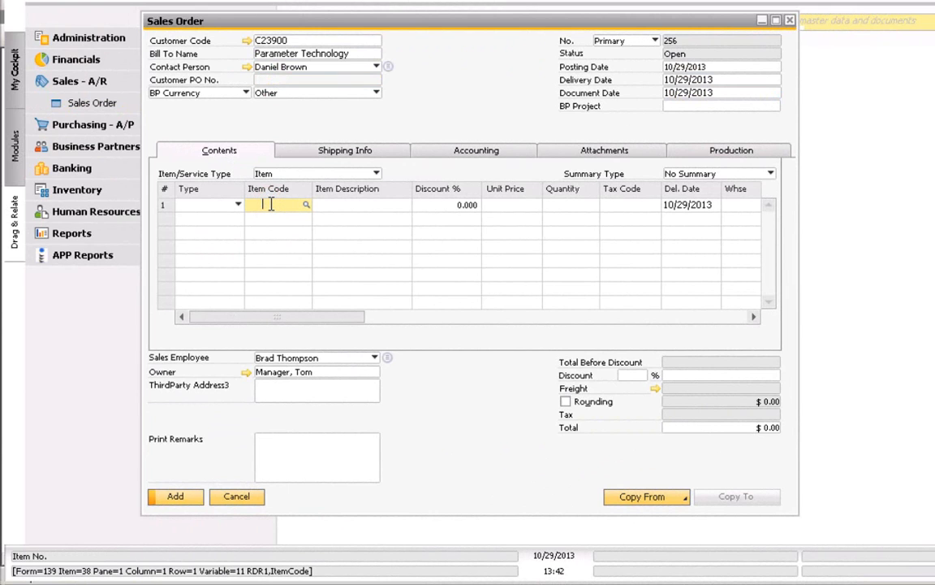
key(Tab)
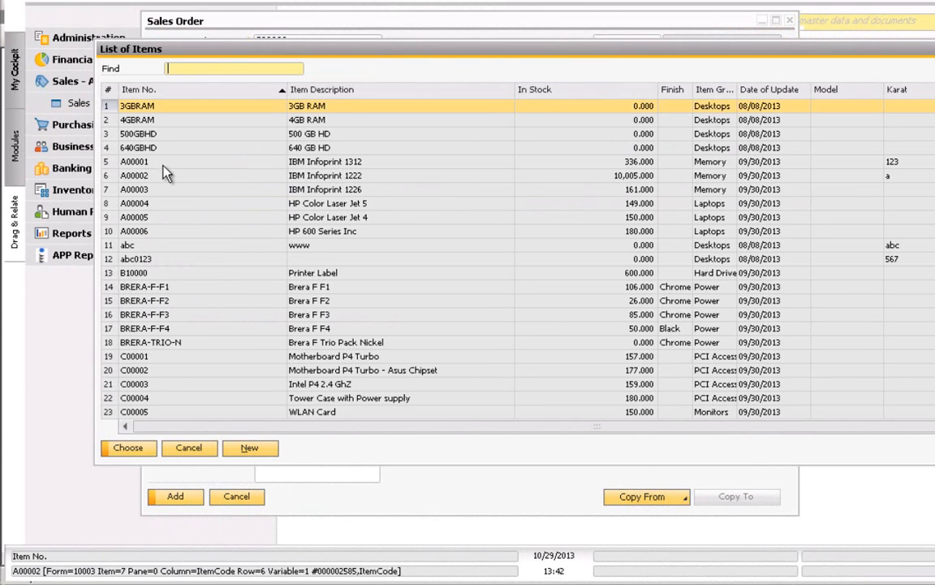
click(109, 176)
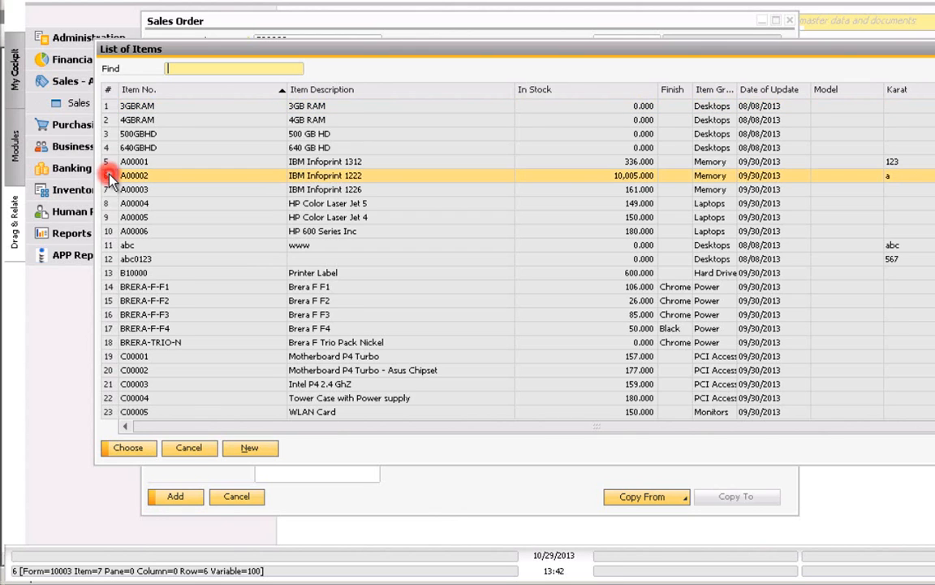
double_click(112, 177)
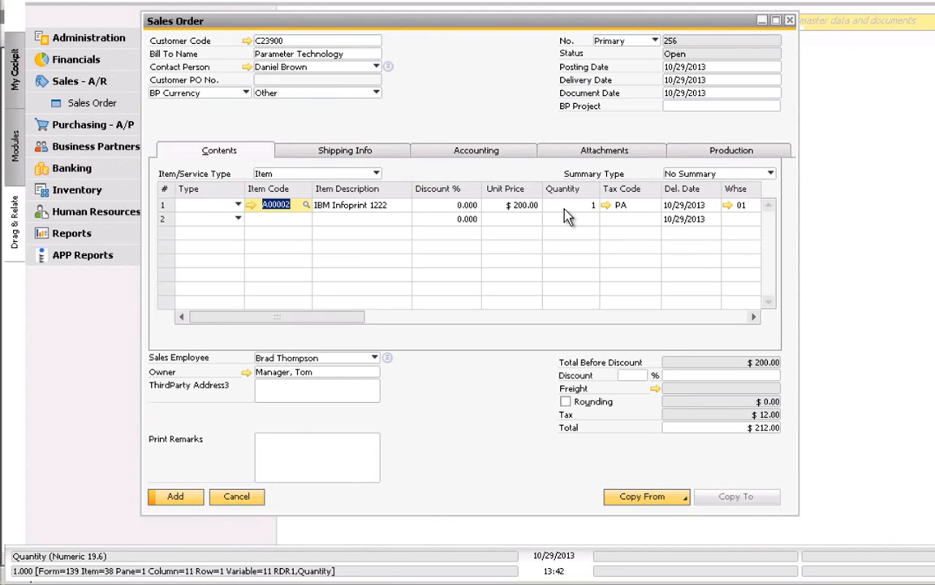
click(466, 317)
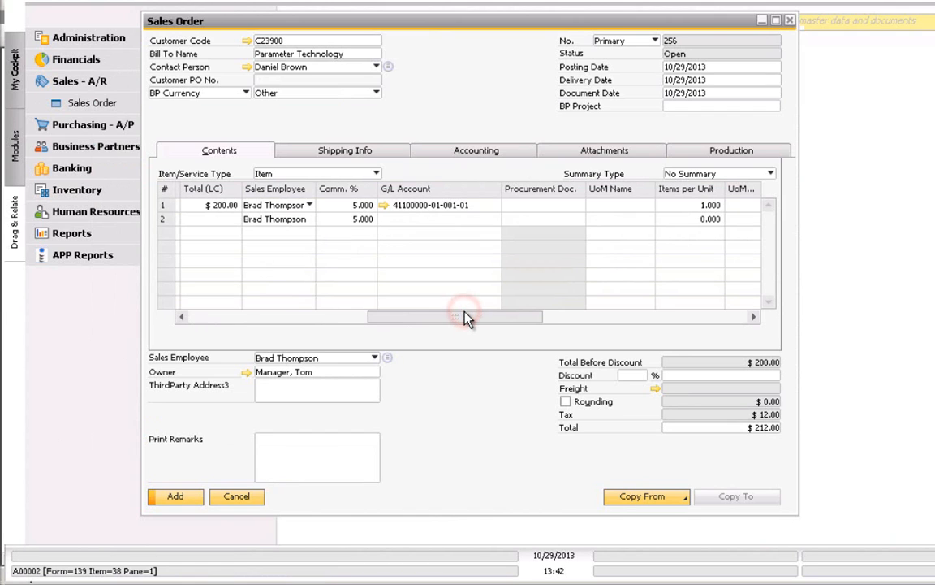
drag(466, 317, 586, 313)
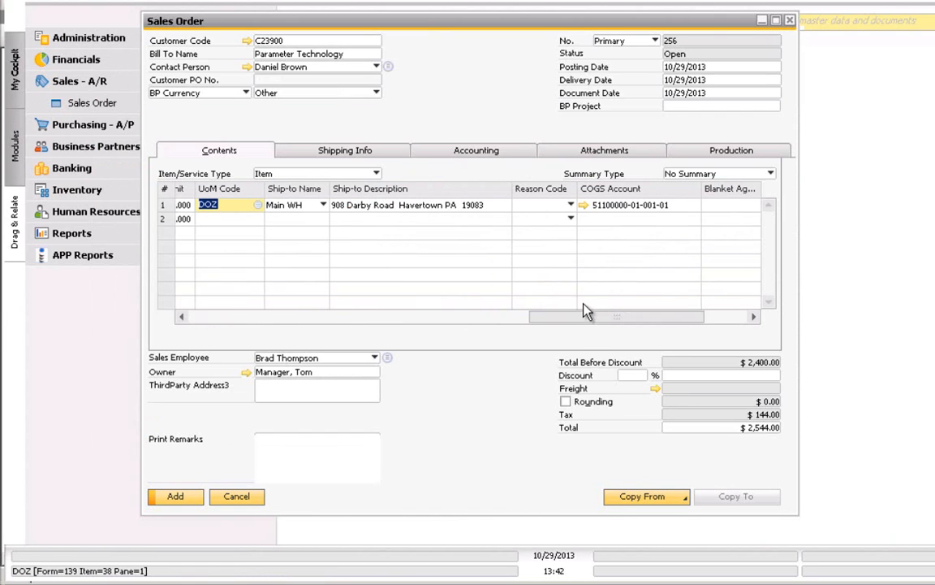
click(176, 497)
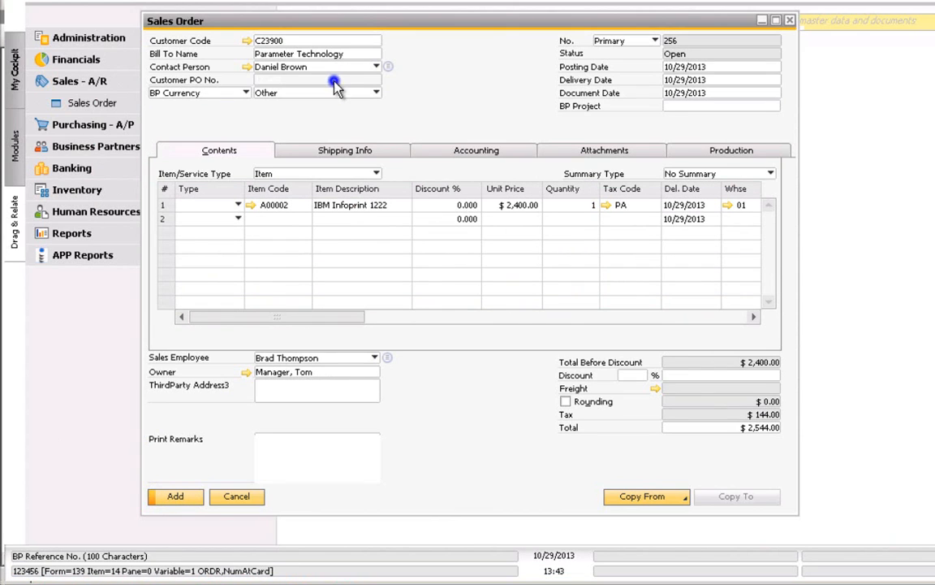
- Enter 123456 as Customer PO No. and open the Mandatory settings configurator for the Sales Order form
click(300, 80)
text(123456)
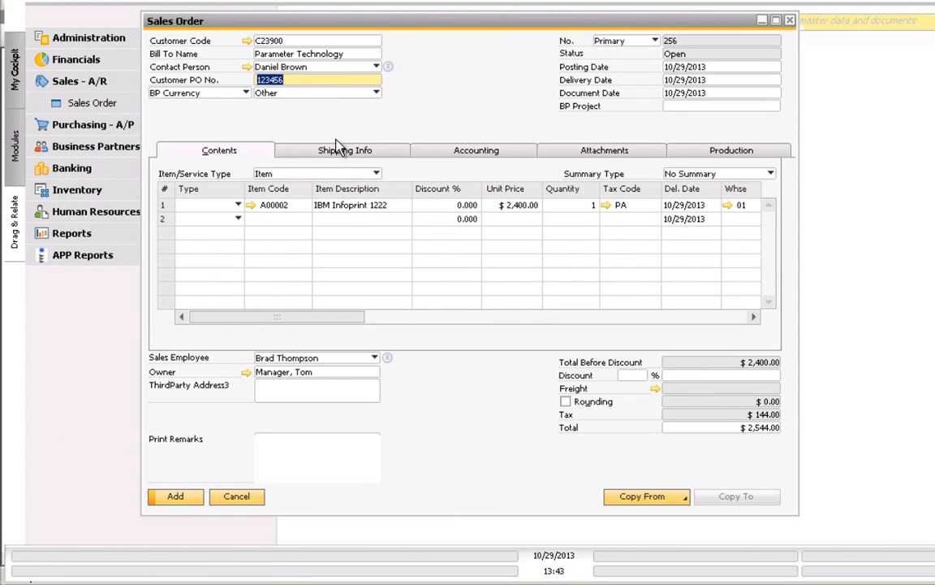
right_click(308, 133)
mouse_move(387, 172)
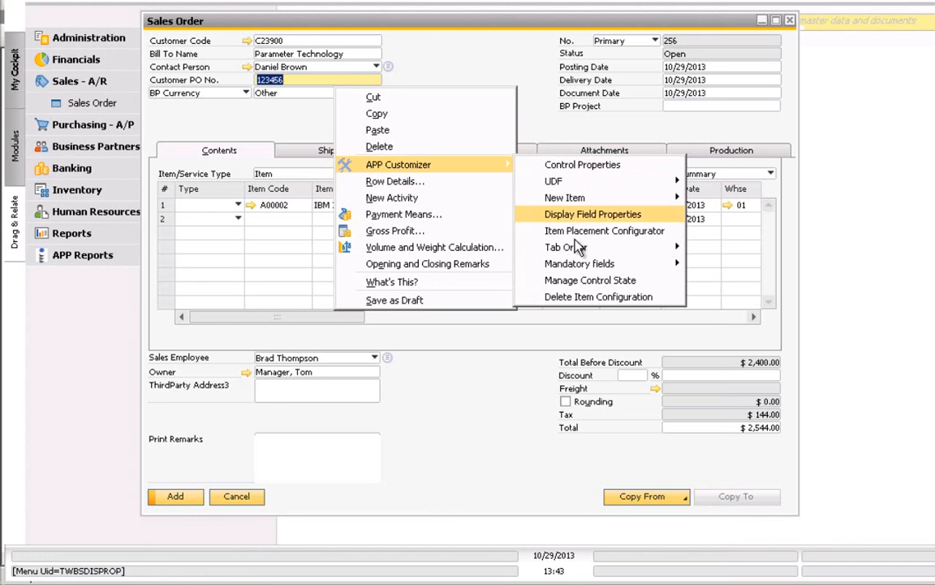
mouse_move(585, 264)
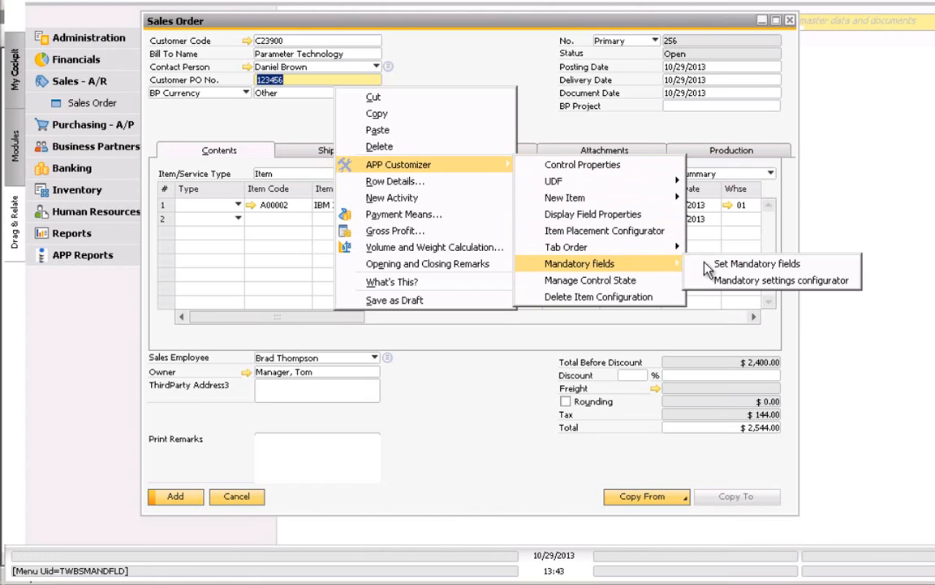
click(725, 283)
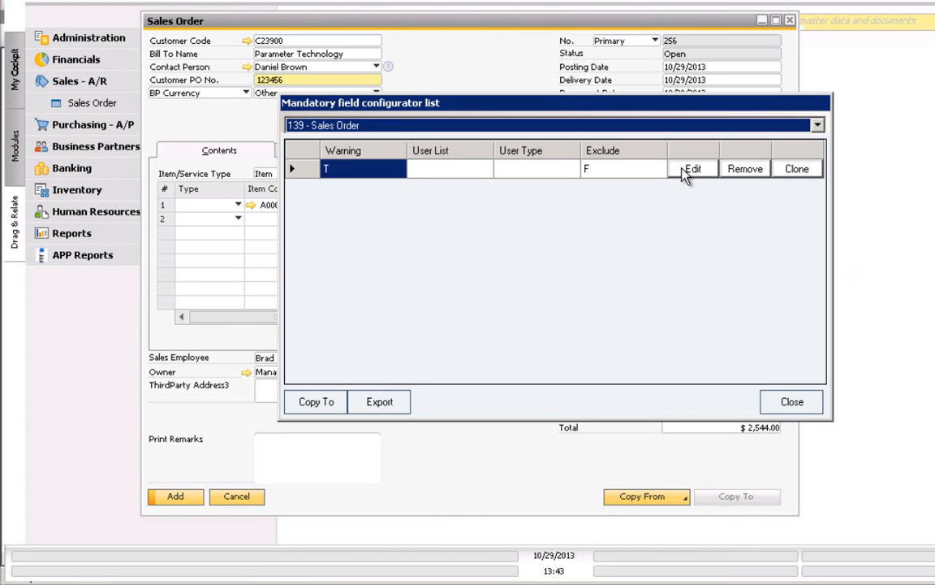
- Open the 139 - Sales Order mandatory-field rule in the Mandatory Fields: Configuration window
click(688, 170)
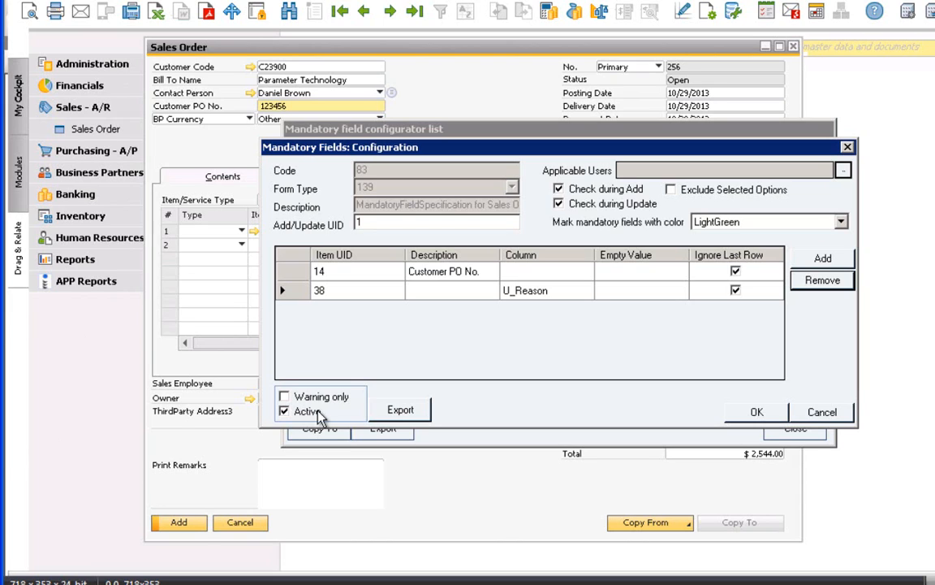
- Make the rule apply to the manager user with Exclude Selected Options unchecked, and save it
click(844, 170)
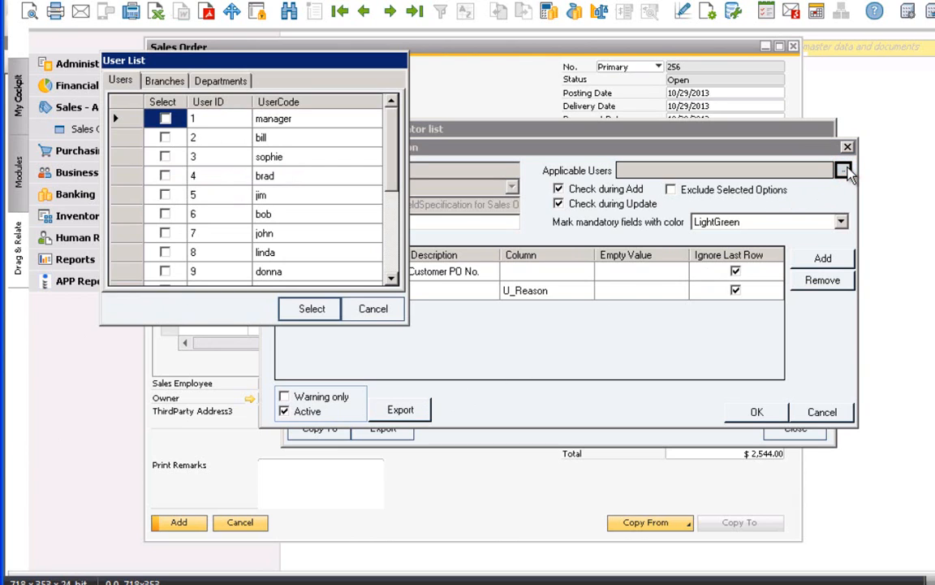
click(166, 81)
click(219, 81)
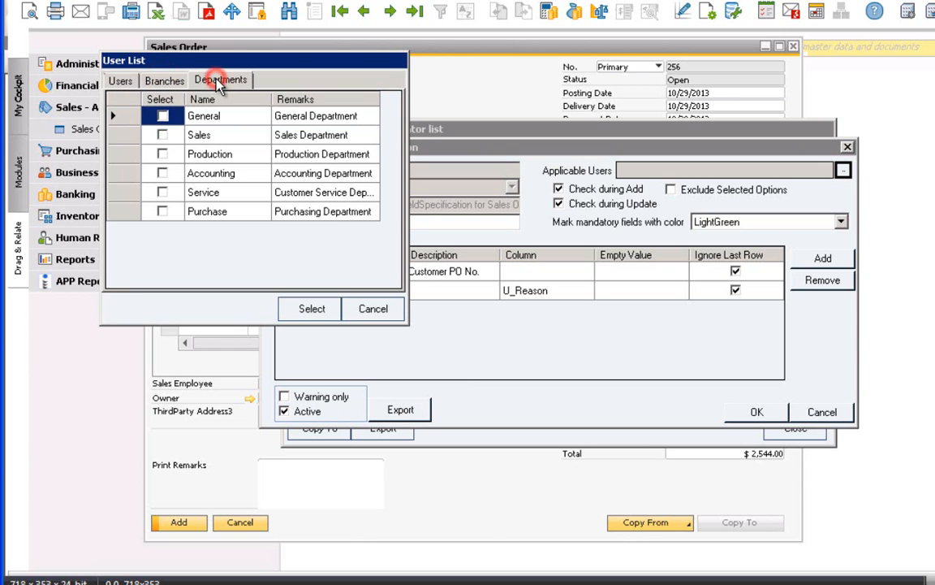
click(118, 82)
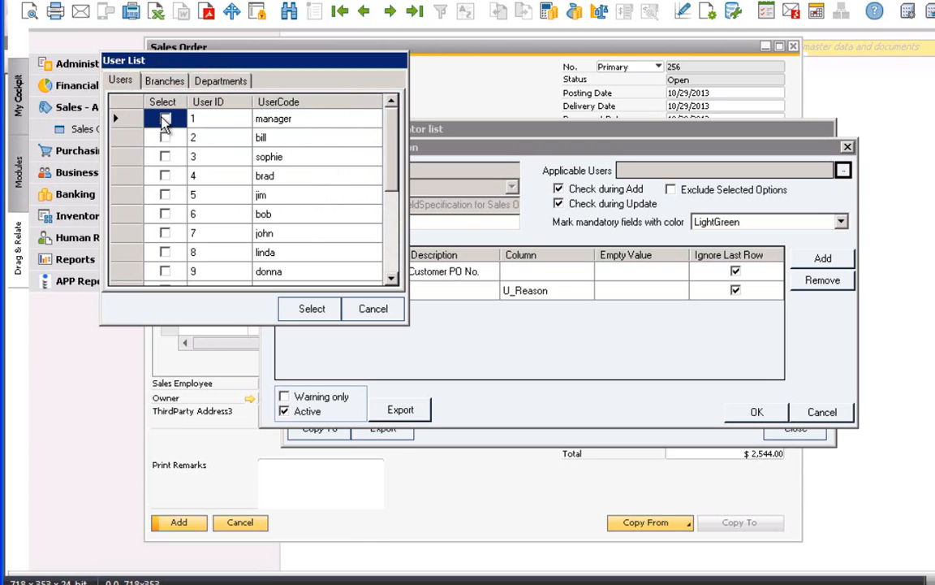
click(165, 119)
click(305, 308)
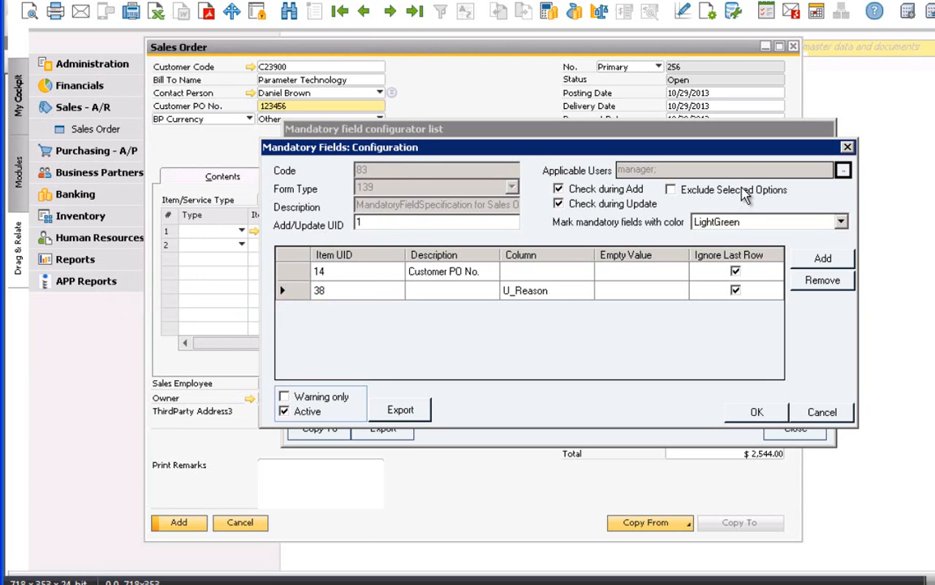
click(672, 191)
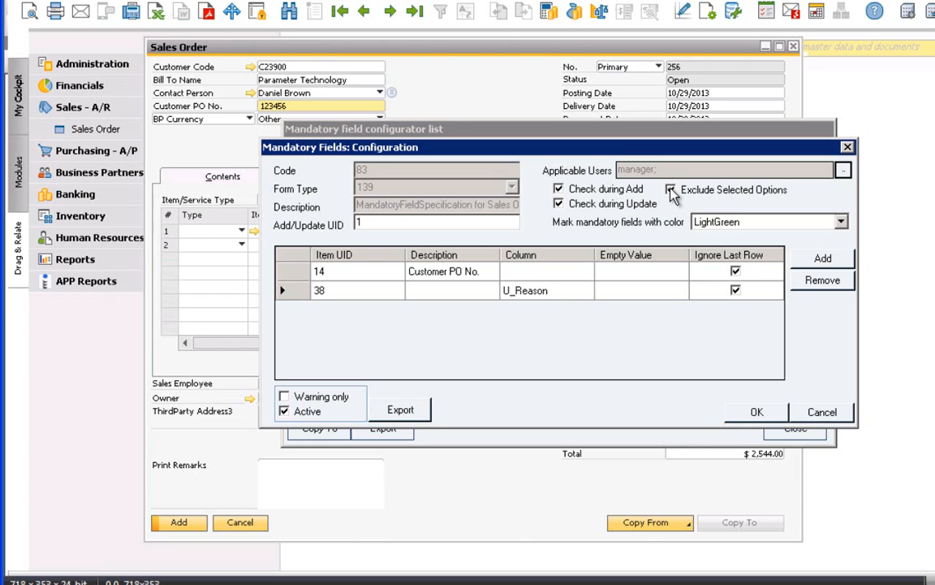
click(671, 190)
click(777, 411)
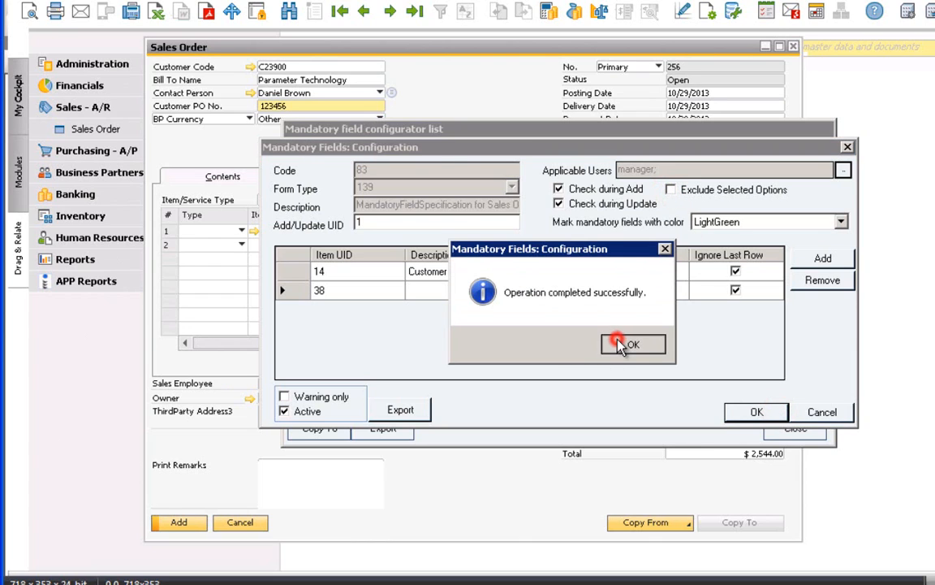
- Copy the Sales Order rule to form 142 Purchase Order and acknowledge the success message
click(616, 343)
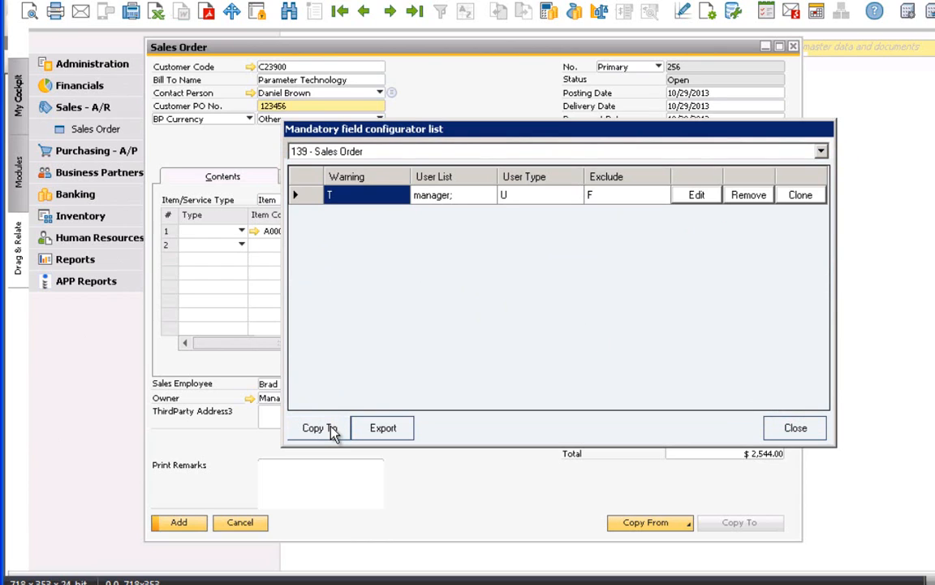
click(297, 195)
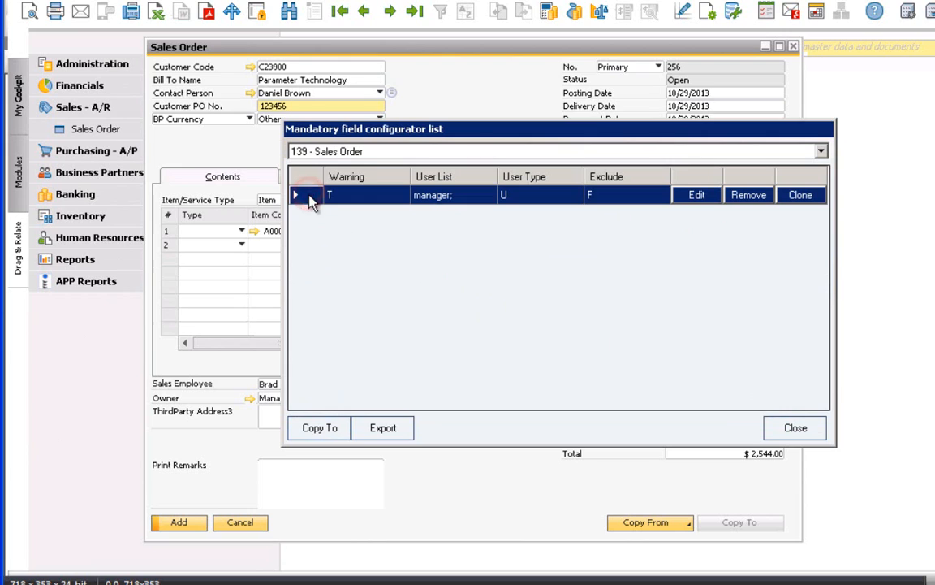
click(317, 428)
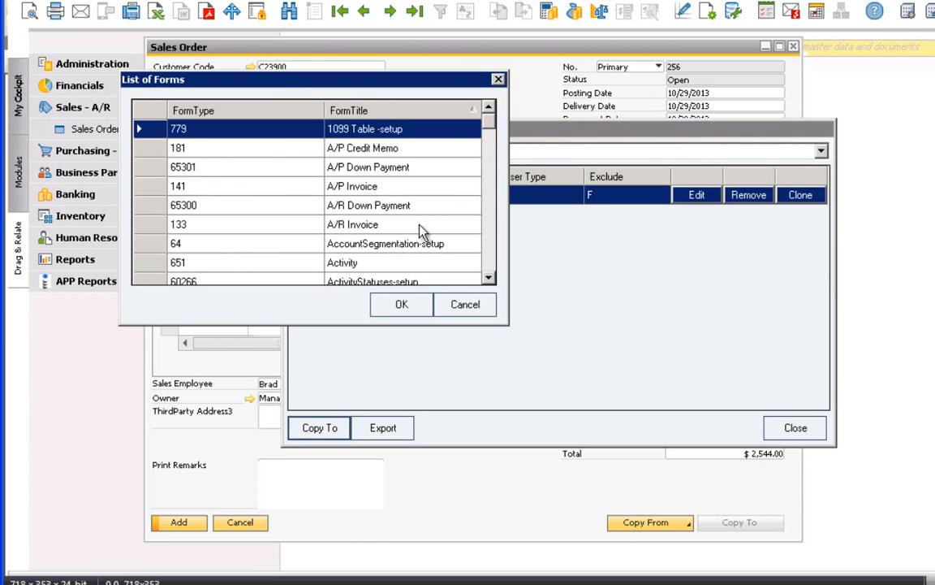
drag(495, 128, 491, 224)
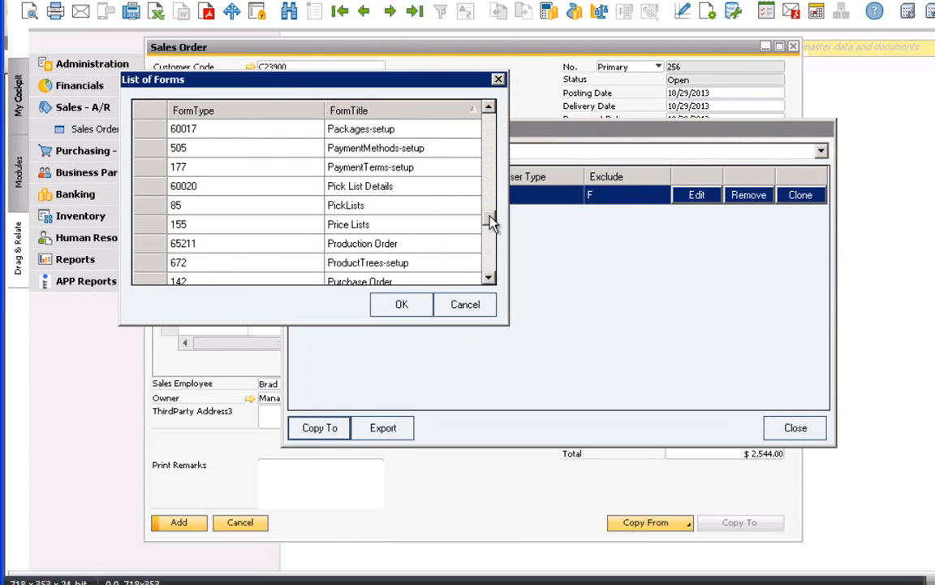
click(488, 278)
click(488, 277)
click(139, 243)
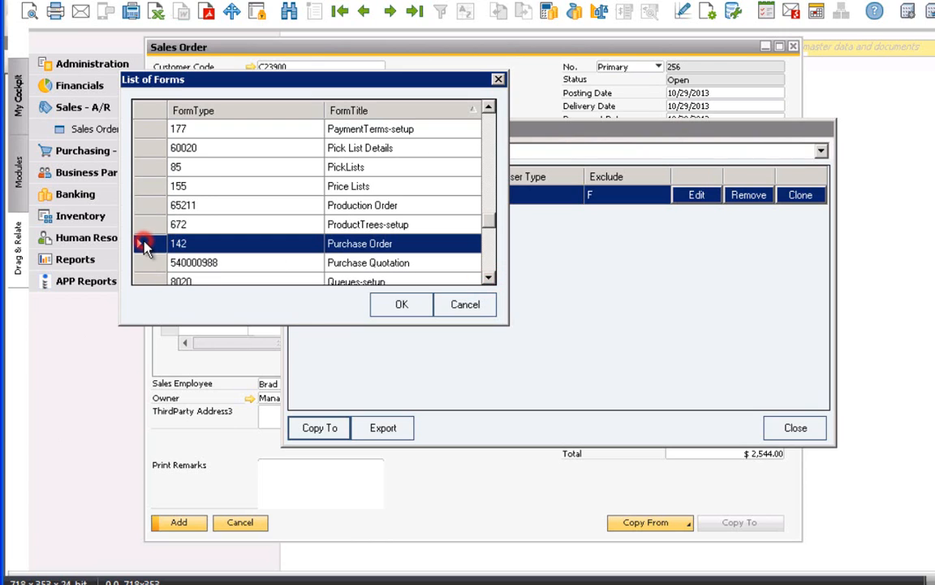
click(398, 310)
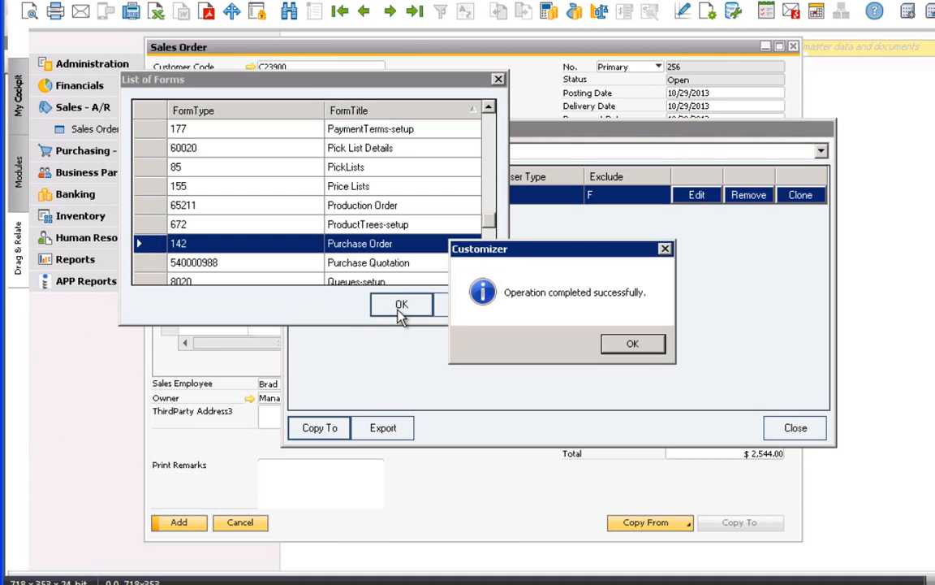
click(633, 344)
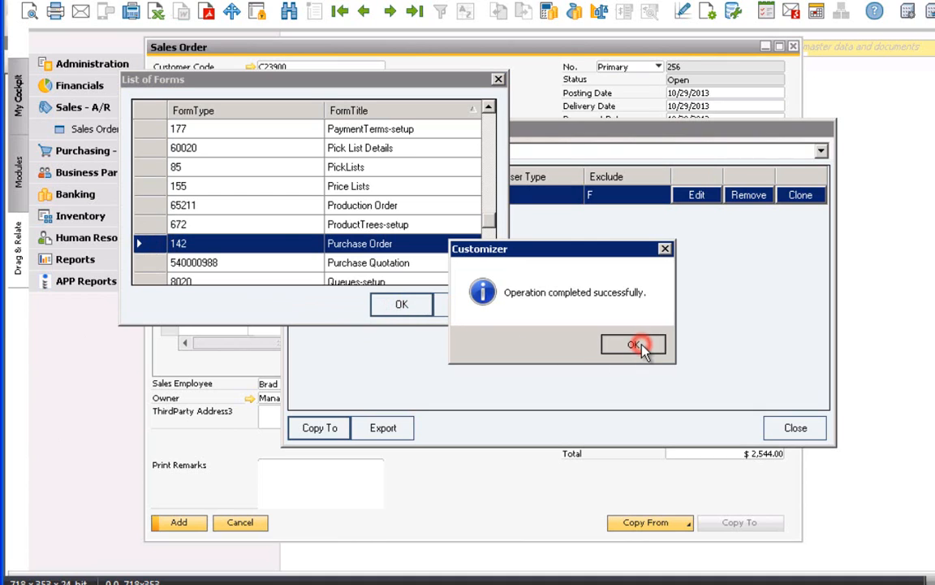